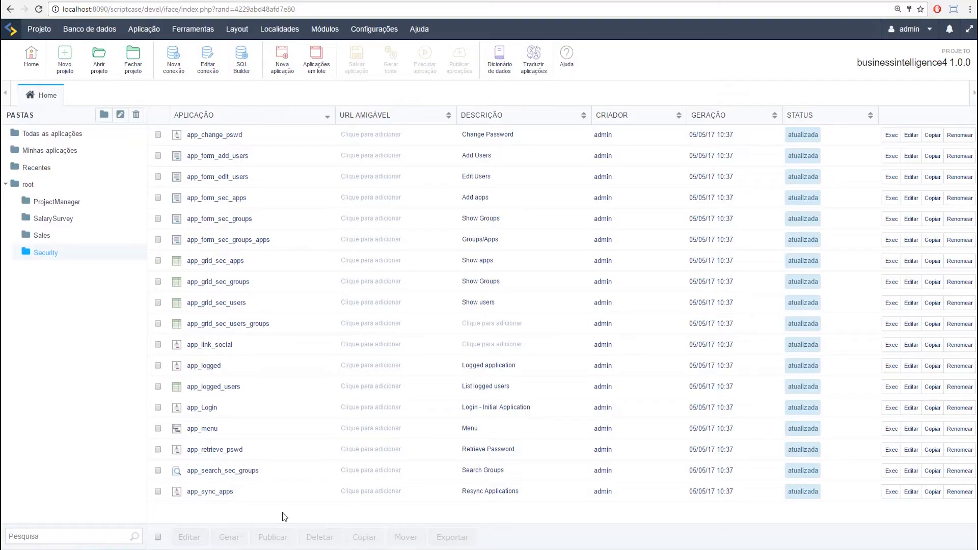
Step: Open the Configurações menu in the top menu bar
{"action": "left_click", "coordinate": [397, 28]}
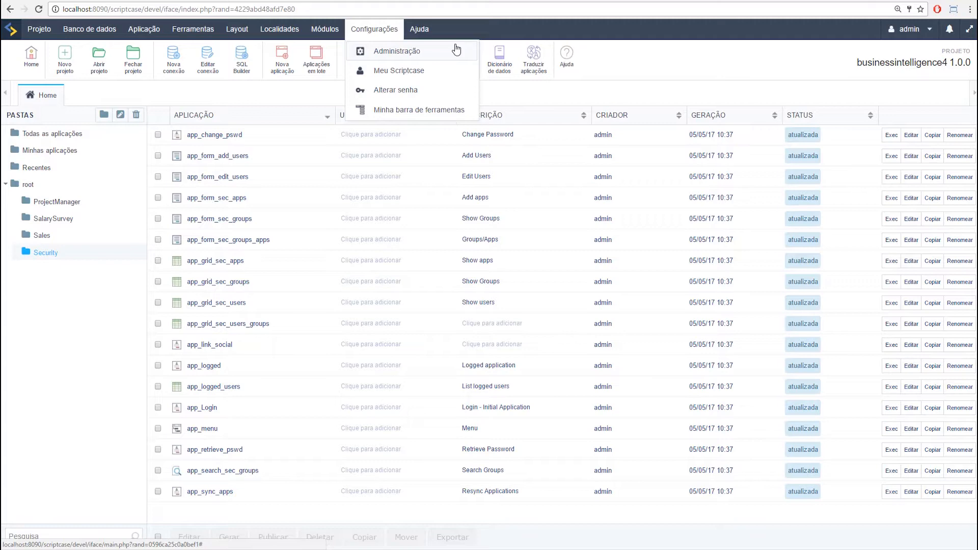
Step: Choose Administração to show the Configurações do Sistema page in its own tab
{"action": "left_click", "coordinate": [448, 52]}
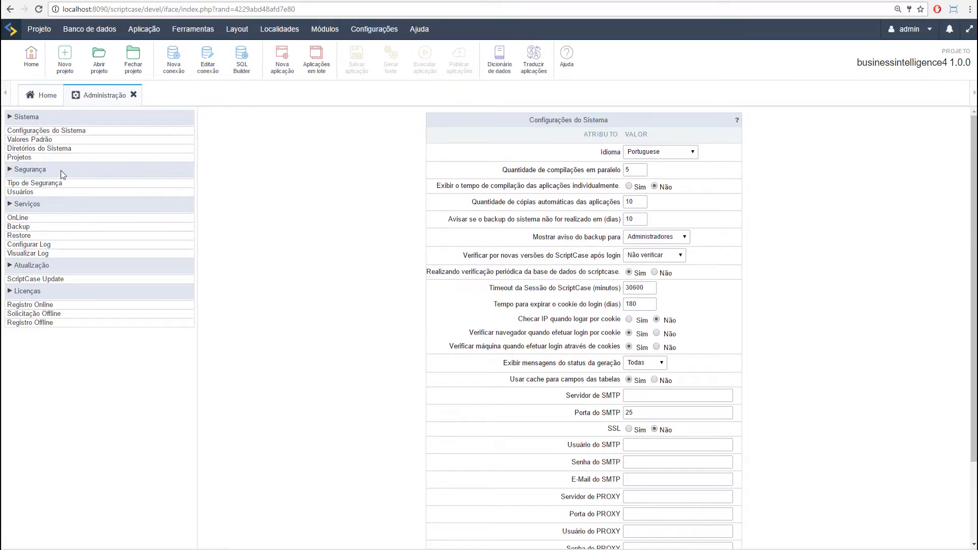
Step: Change Tipo de Segurança from Scriptcase to LDAP and save it
{"action": "left_click", "coordinate": [49, 183]}
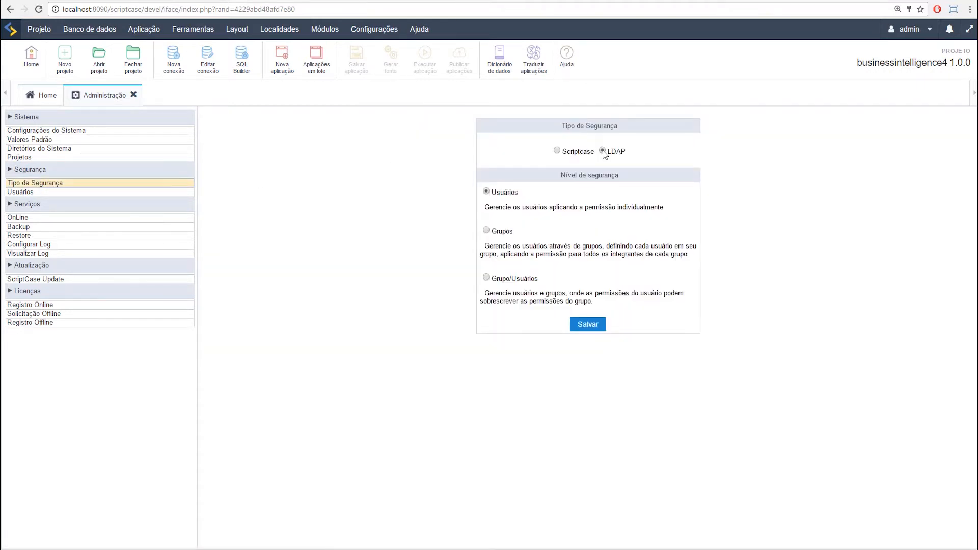
{"action": "left_click", "coordinate": [557, 151]}
{"action": "left_click", "coordinate": [603, 152]}
{"action": "left_click", "coordinate": [597, 327]}
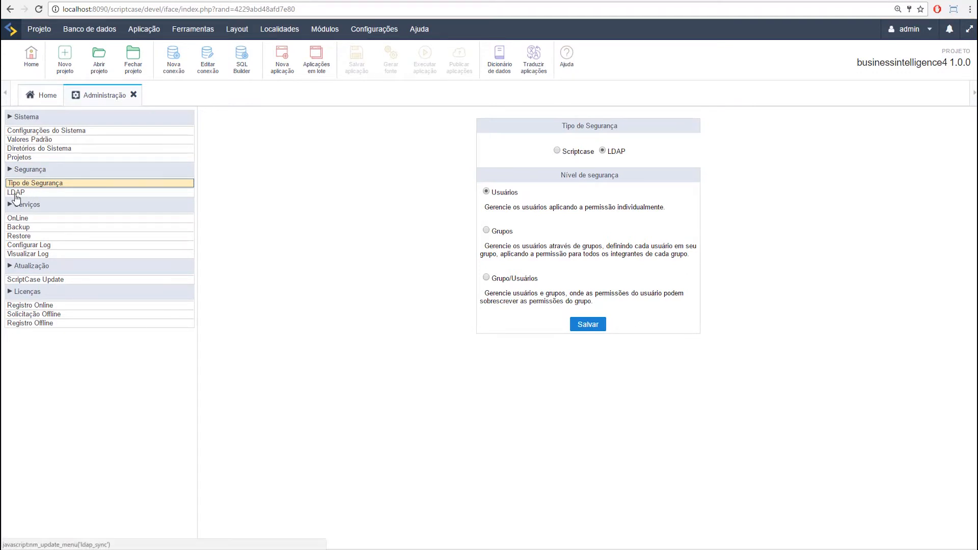
Step: Review the LDAP sync settings and empty usuários list, then bring up the LDAP notes and login page
{"action": "left_click", "coordinate": [17, 194]}
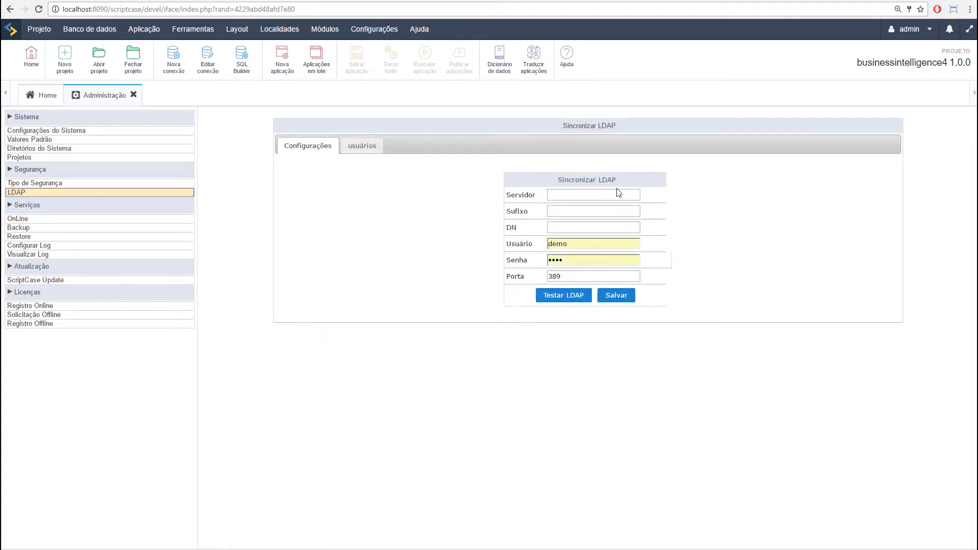
{"action": "left_click", "coordinate": [361, 151]}
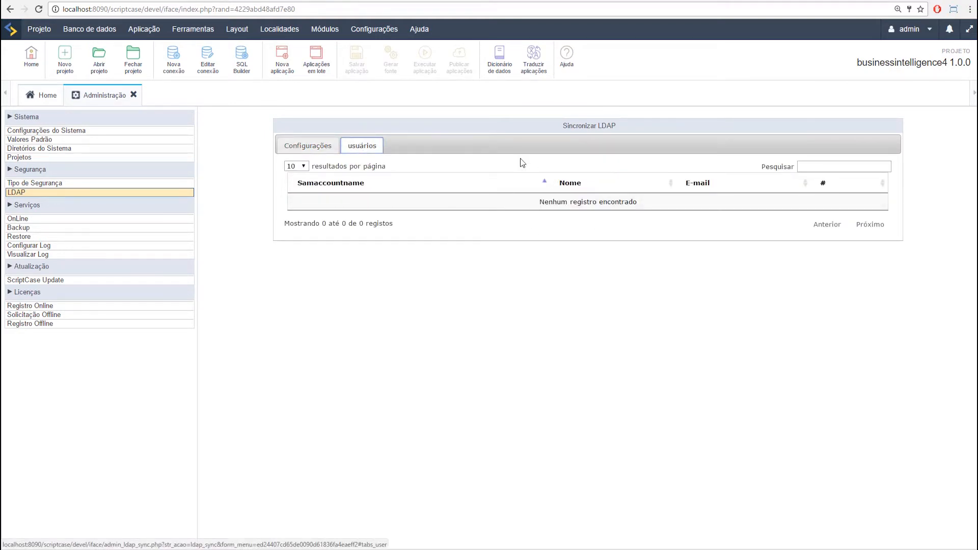
{"action": "left_click", "coordinate": [307, 151]}
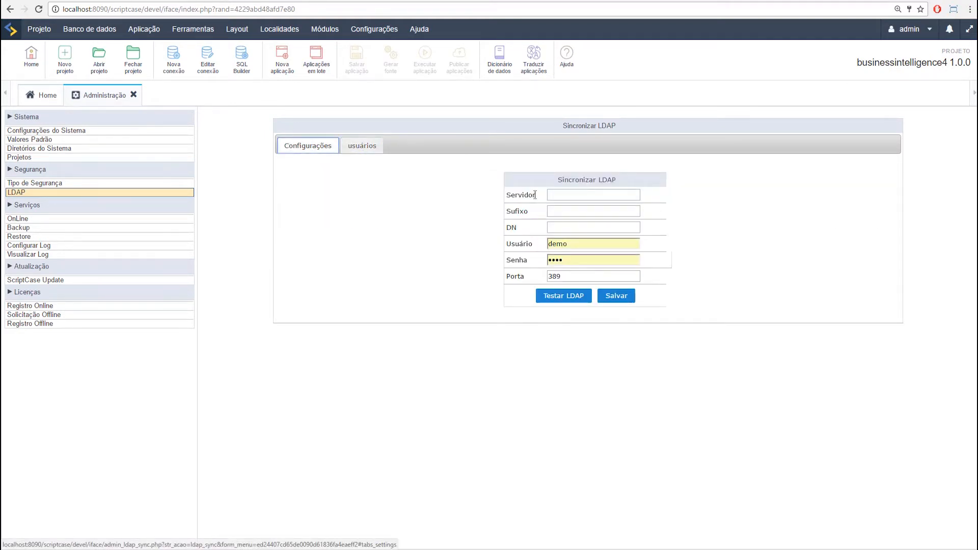
{"action": "key", "text": "alt+Tab"}
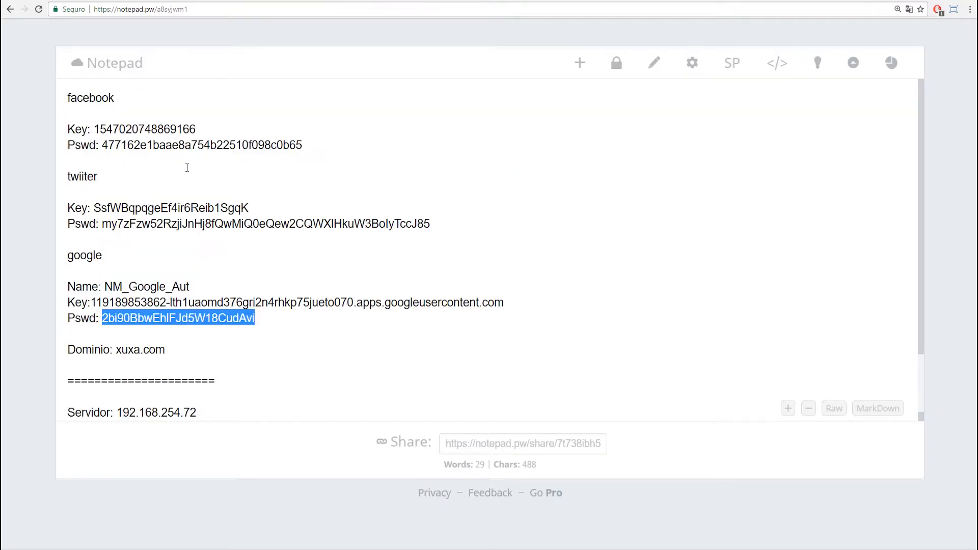
{"action": "key", "text": "alt+Tab"}
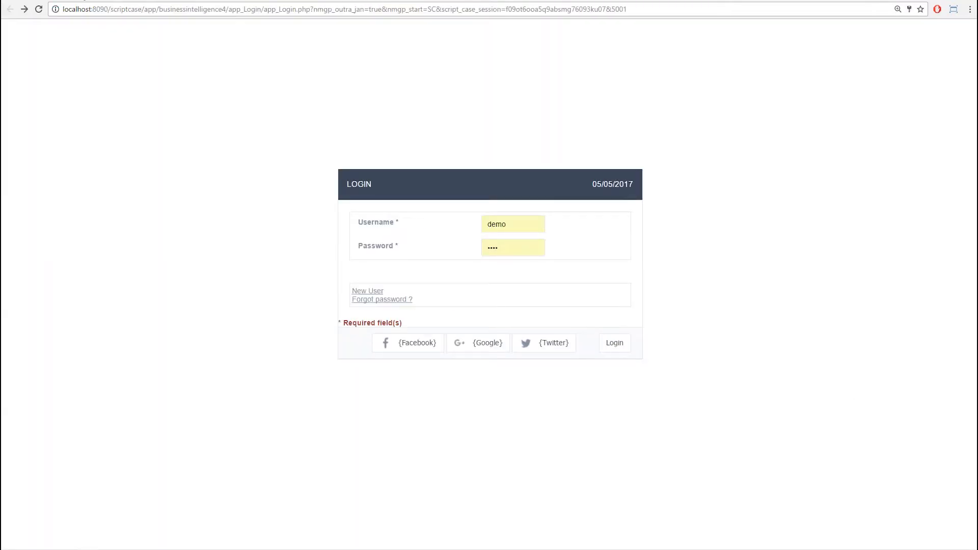
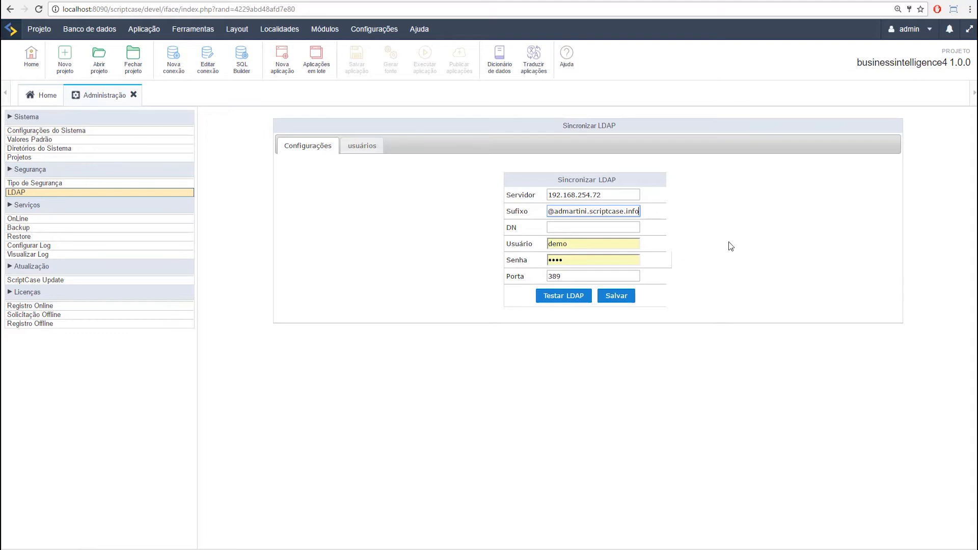
{"action": "left_click_drag", "start_coordinate": [554, 212], "coordinate": [579, 248]}
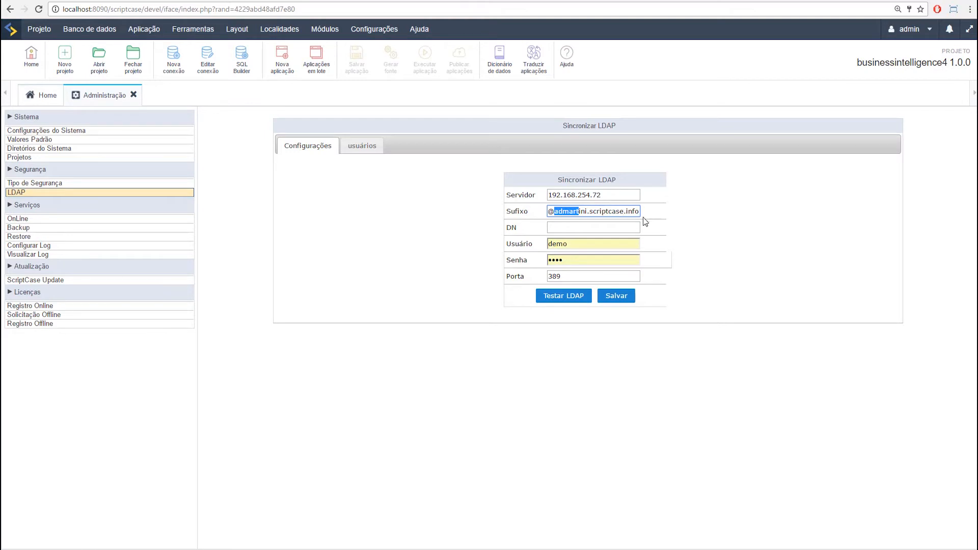
{"action": "double_click", "coordinate": [548, 243]}
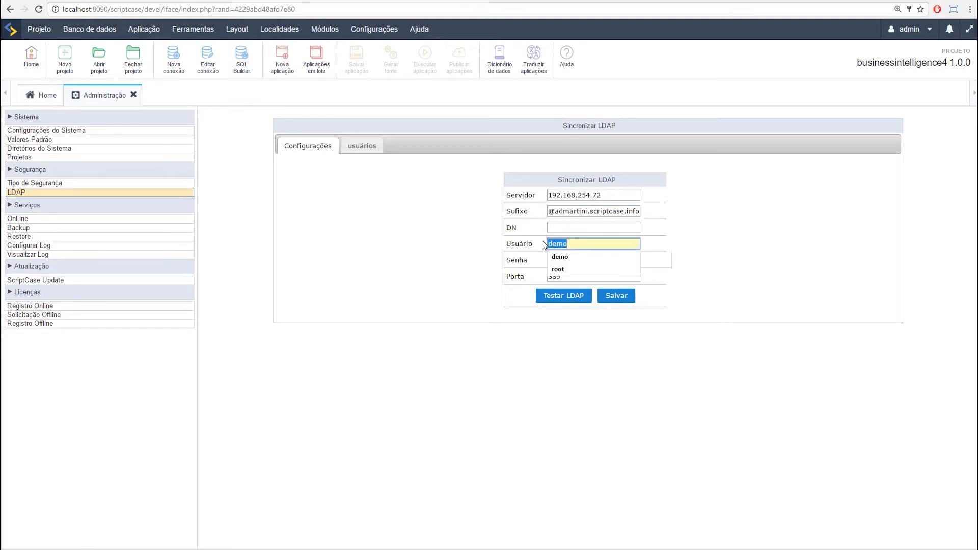
{"action": "double_click", "coordinate": [553, 212]}
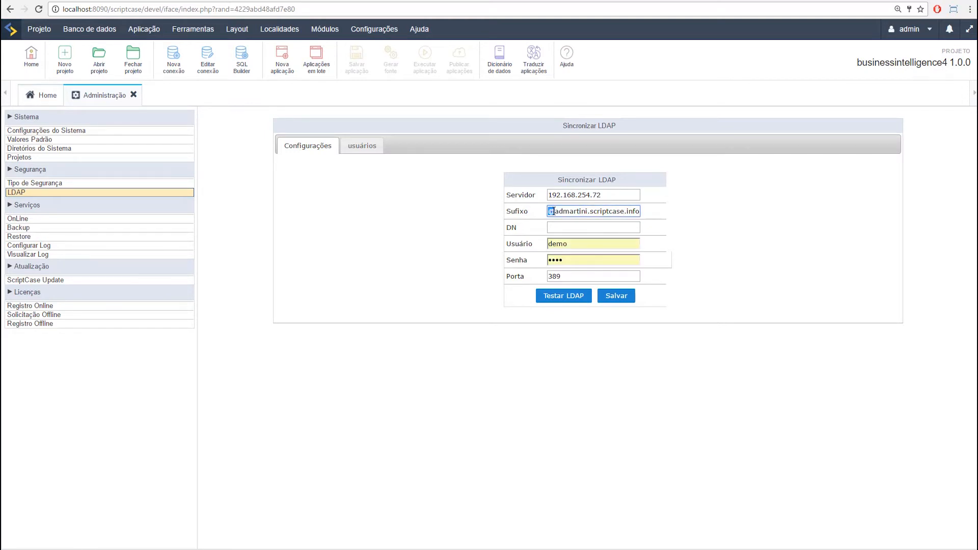
{"action": "left_click_drag", "start_coordinate": [553, 212], "coordinate": [651, 215]}
{"action": "left_click", "coordinate": [636, 213]}
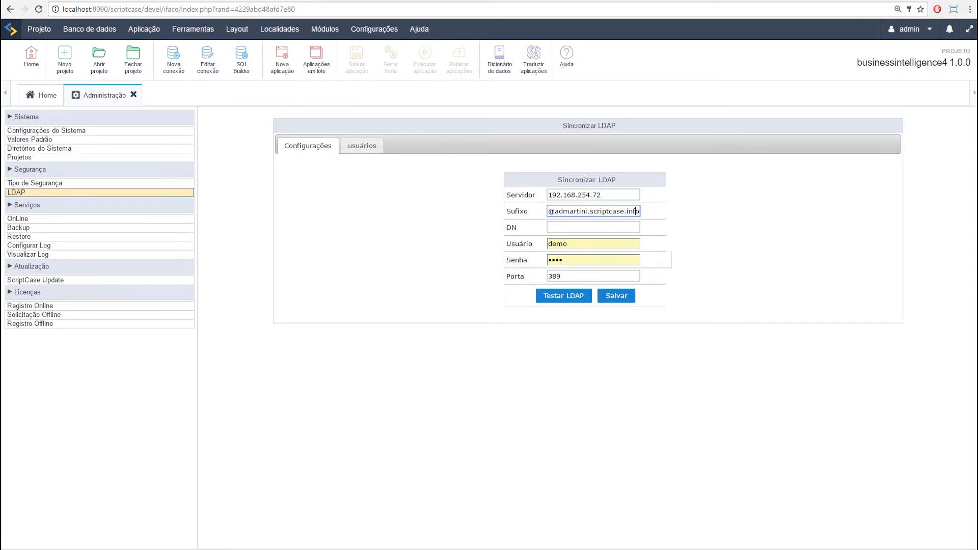
{"action": "key", "text": "alt+Tab"}
{"action": "left_click_drag", "start_coordinate": [284, 369], "coordinate": [92, 365]}
{"action": "key", "text": "ctrl+c"}
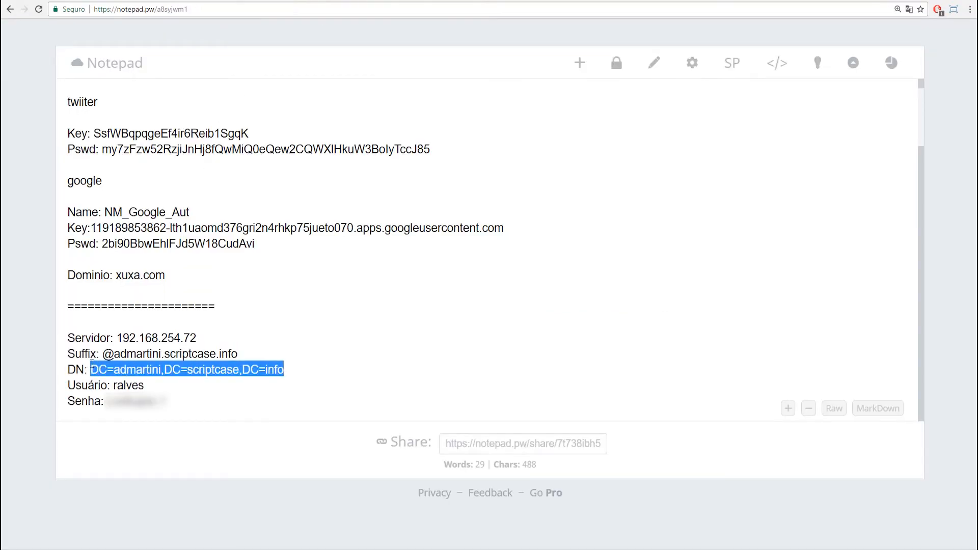
Step: Fill the DN with DC=admartini,DC=scriptcase,DC=info and replace user demo with the directory login from the notes
{"action": "key", "text": "alt+Tab"}
{"action": "left_click", "coordinate": [593, 227]}
{"action": "key", "text": "ctrl+v"}
{"action": "key", "text": "alt+Tab"}
{"action": "double_click", "coordinate": [128, 385]}
{"action": "key", "text": "ctrl+c"}
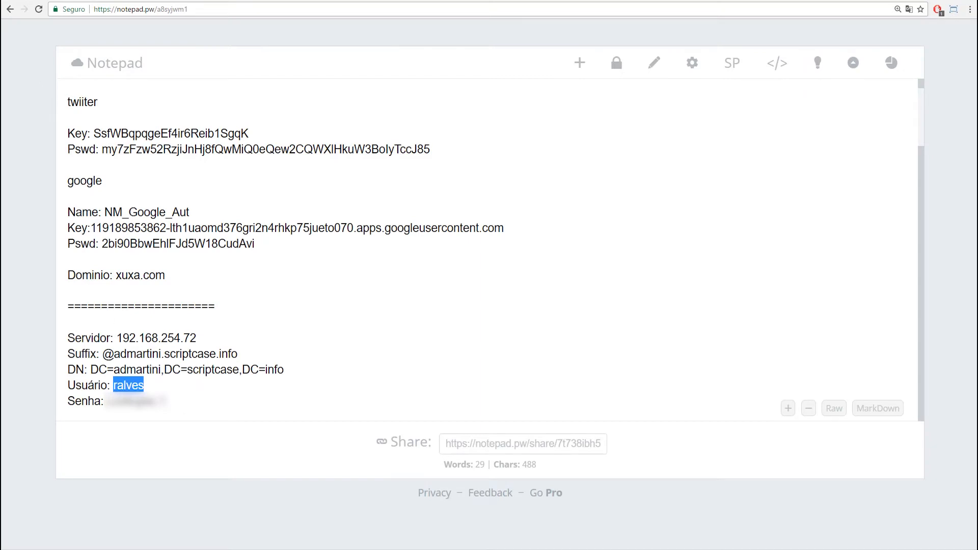
{"action": "key", "text": "alt+Tab"}
{"action": "left_click", "coordinate": [580, 242]}
{"action": "left_click_drag", "start_coordinate": [580, 242], "coordinate": [525, 235]}
{"action": "key", "text": "ctrl+v"}
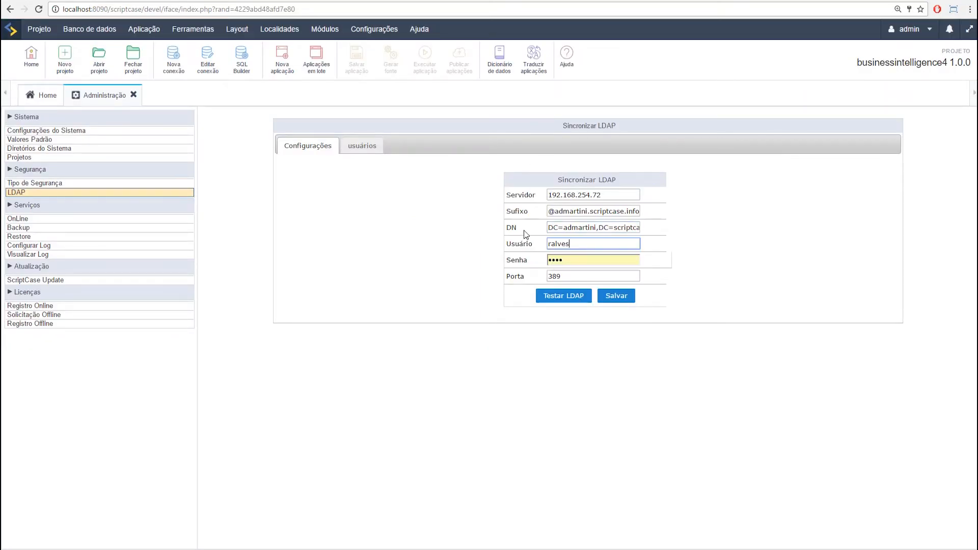
Step: Replace the form's password with the directory account password copied from the notes
{"action": "key", "text": "ctrl+Tab"}
{"action": "key", "text": "ctrl+Tab"}
{"action": "left_click_drag", "start_coordinate": [170, 401], "coordinate": [106, 401]}
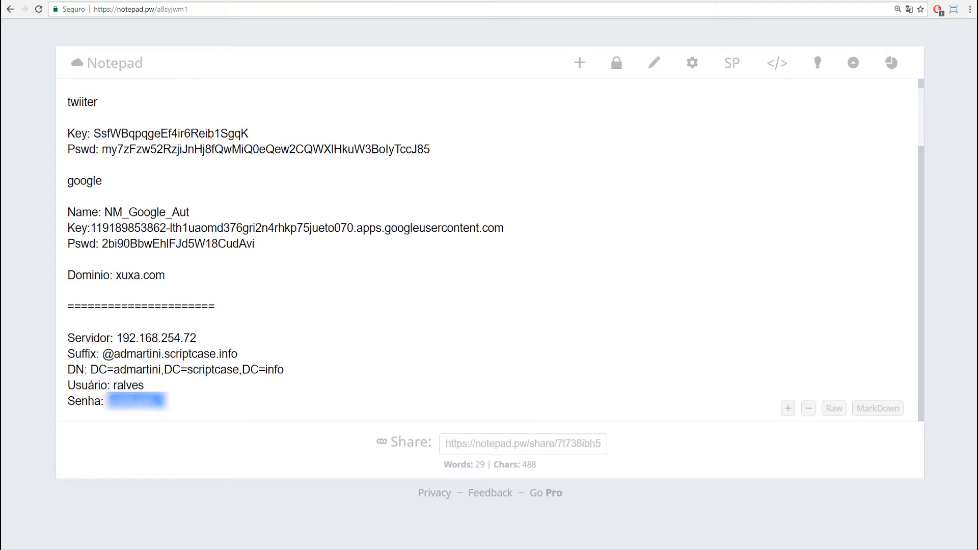
{"action": "left_click", "coordinate": [34, 1]}
{"action": "left_click_drag", "start_coordinate": [586, 261], "coordinate": [546, 259]}
{"action": "key", "text": "ctrl+v"}
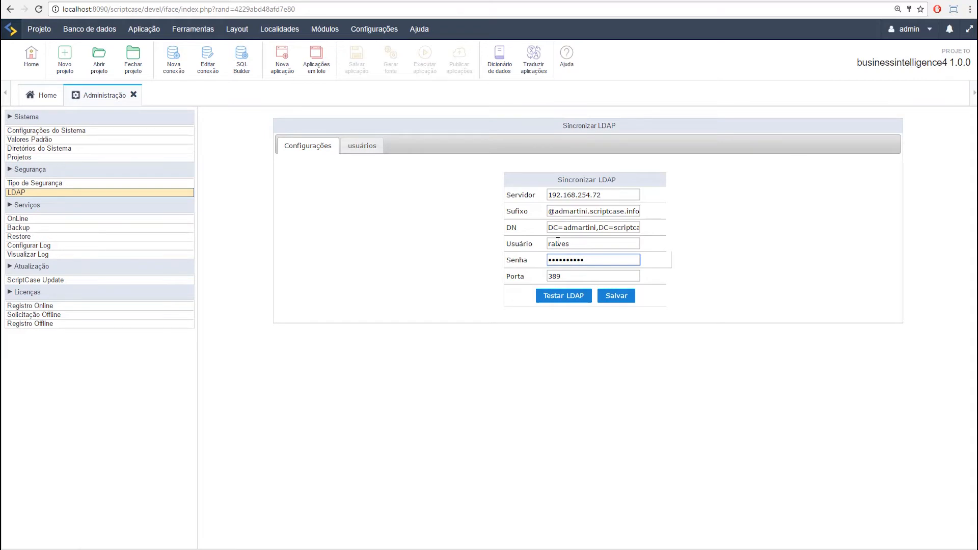
{"action": "left_click_drag", "start_coordinate": [548, 210], "coordinate": [643, 210]}
{"action": "key", "text": "ctrl+c"}
{"action": "key", "text": "BackSpace"}
{"action": "left_click", "coordinate": [591, 245]}
{"action": "key", "text": "ctrl+v"}
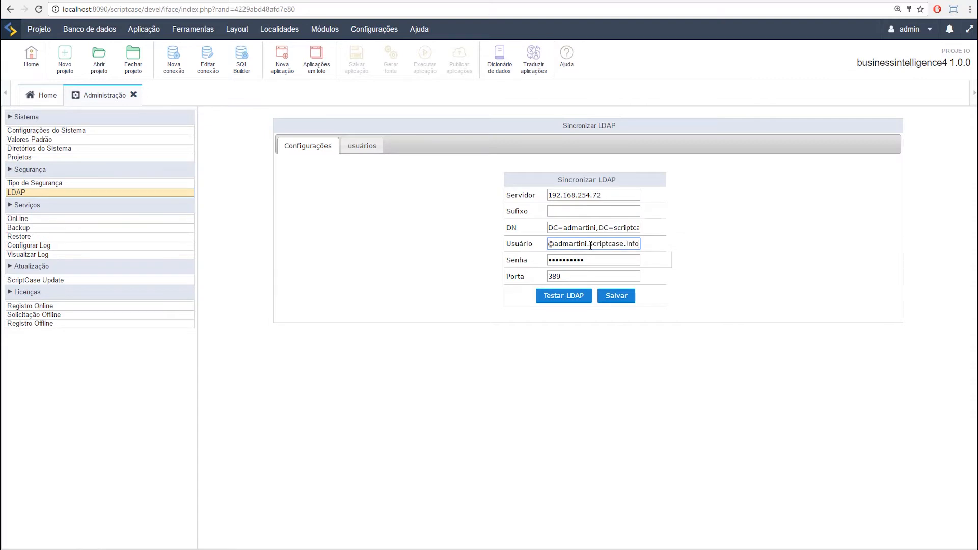
{"action": "left_click", "coordinate": [581, 296]}
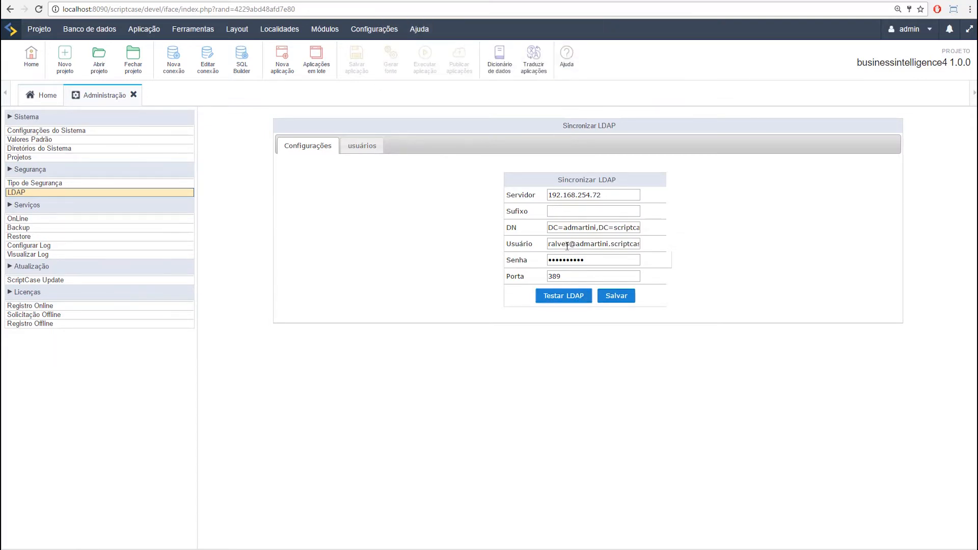
Step: Cut the suffix back out of the user name and restore it in the Sufixo field
{"action": "left_click_drag", "start_coordinate": [569, 243], "coordinate": [647, 244]}
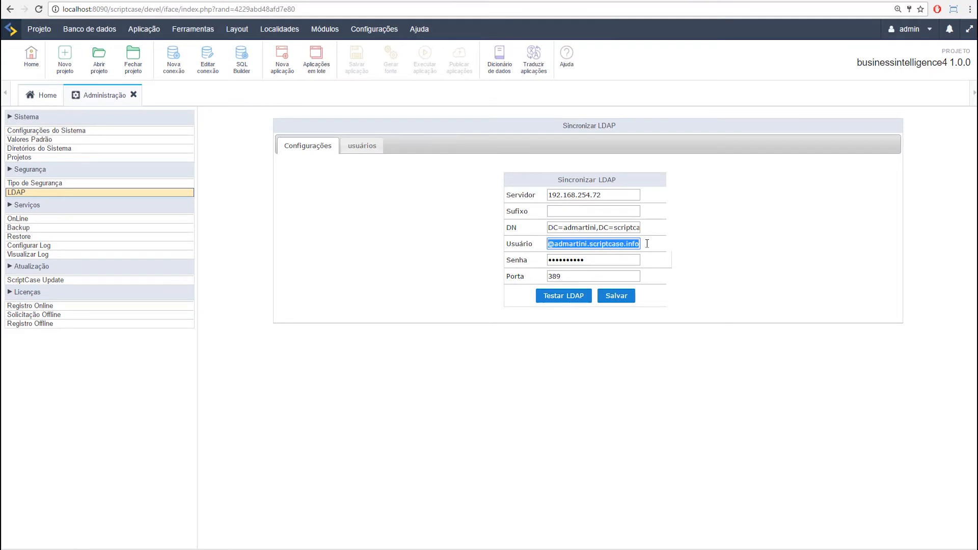
{"action": "key", "text": "ctrl+x"}
{"action": "left_click", "coordinate": [594, 211]}
{"action": "key", "text": "ctrl+v"}
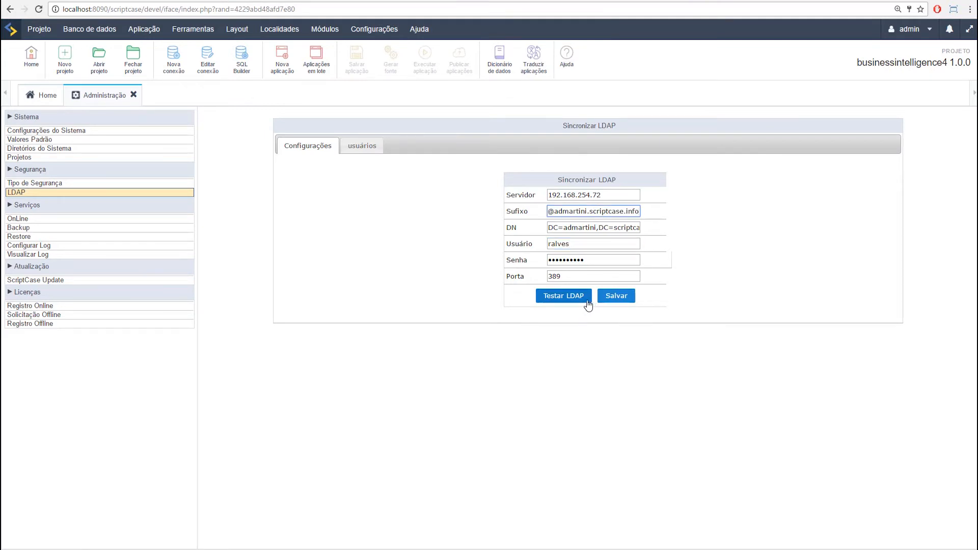
{"action": "left_click", "coordinate": [587, 248]}
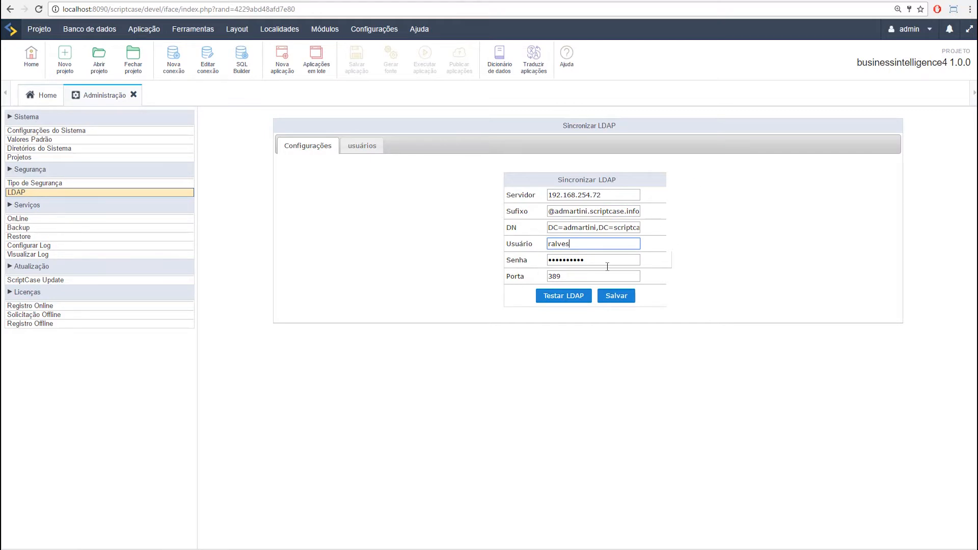
Step: Test and save the LDAP connection, decline Chrome's password saving, then list the 7 LDAP users
{"action": "left_click", "coordinate": [585, 297]}
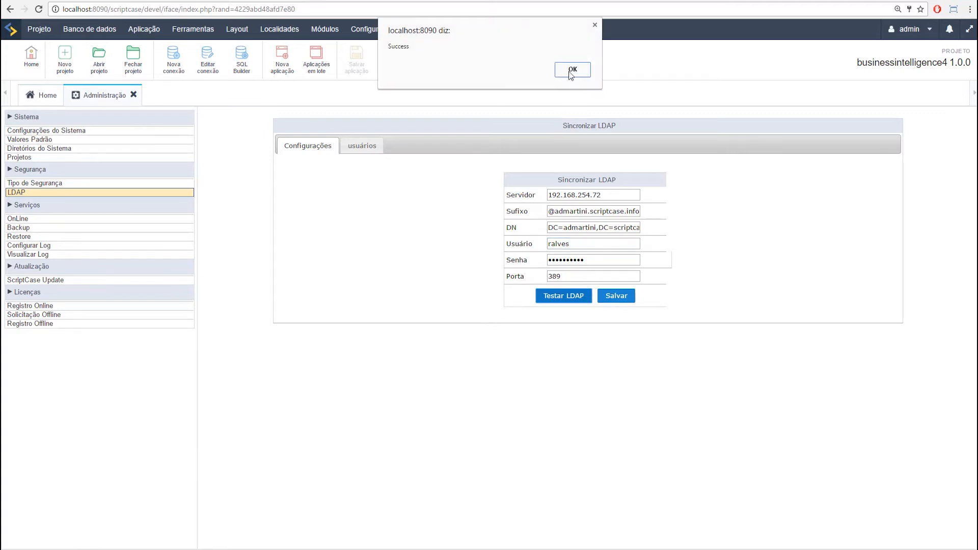
{"action": "left_click", "coordinate": [575, 70]}
{"action": "left_click", "coordinate": [618, 295]}
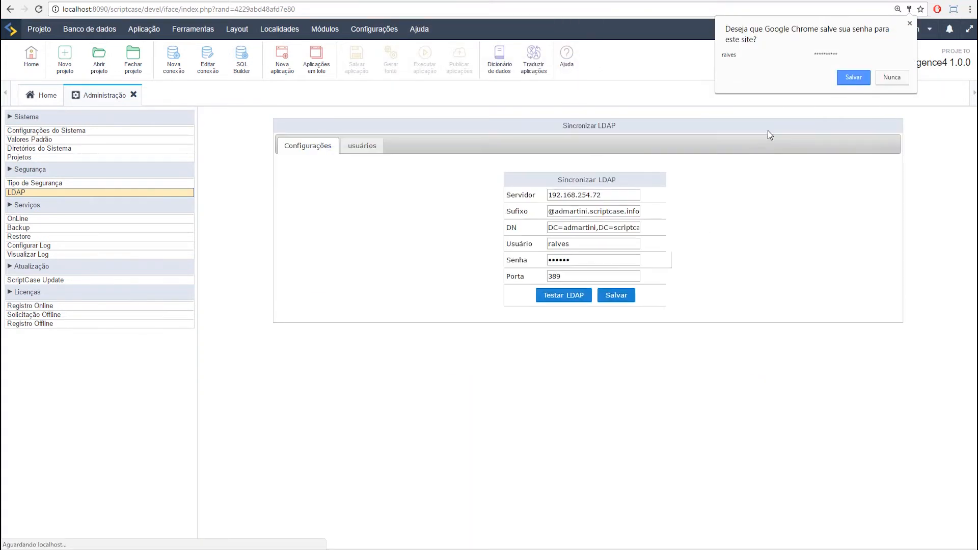
{"action": "left_click", "coordinate": [887, 80]}
{"action": "left_click", "coordinate": [367, 149]}
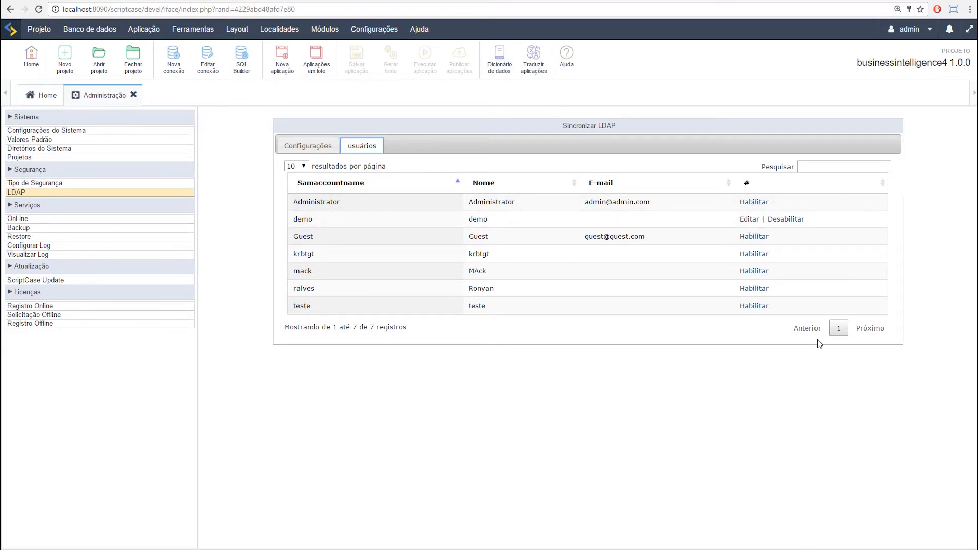
{"action": "left_click", "coordinate": [749, 220]}
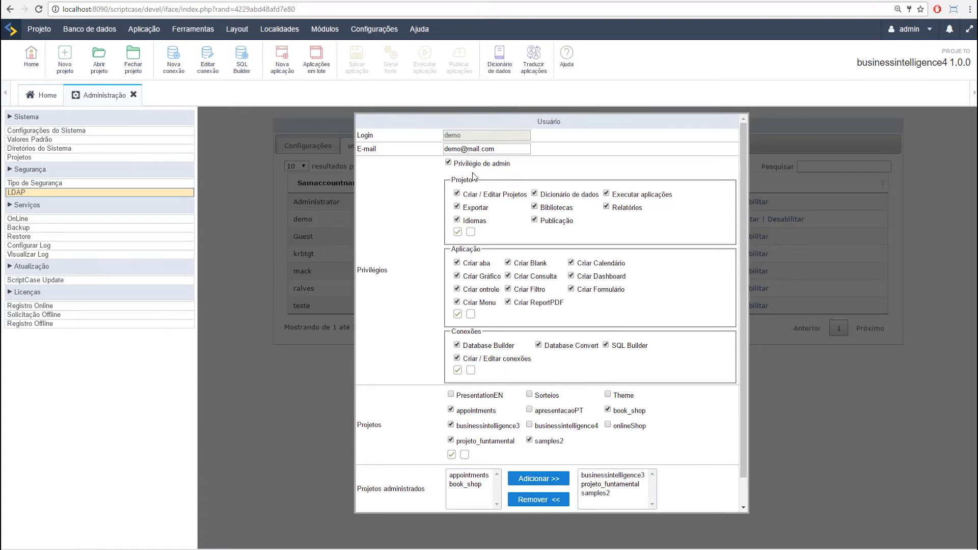
{"action": "scroll", "coordinate": [458, 464], "scroll_direction": "down", "scroll_amount": 1}
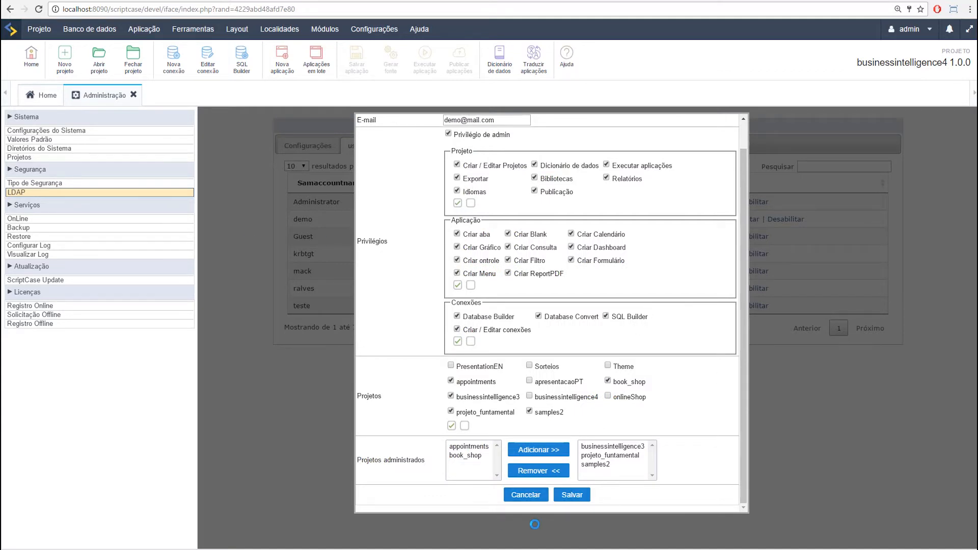
{"action": "left_click", "coordinate": [529, 497]}
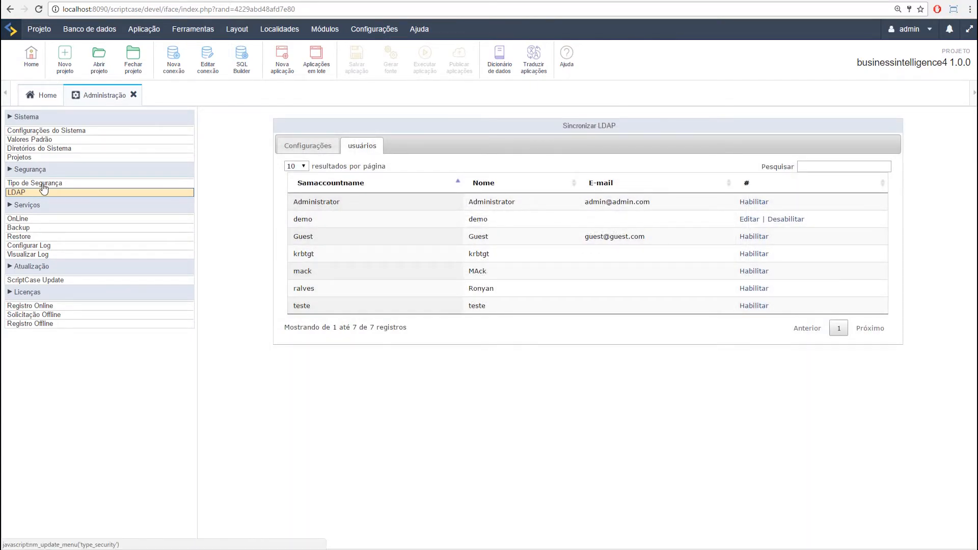
Step: Revisit the LDAP settings and users list, and check the login and password lines in the notes
{"action": "left_click", "coordinate": [320, 148]}
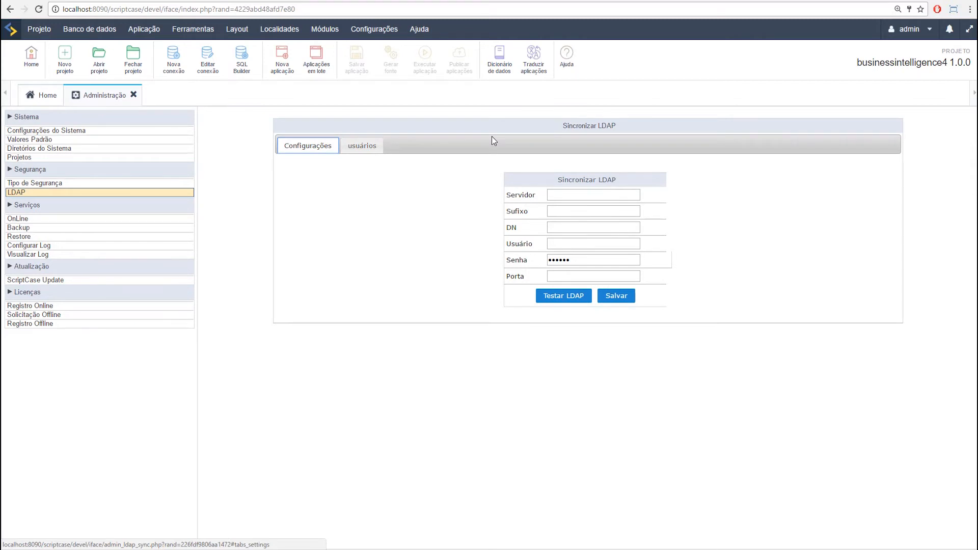
{"action": "left_click", "coordinate": [363, 146]}
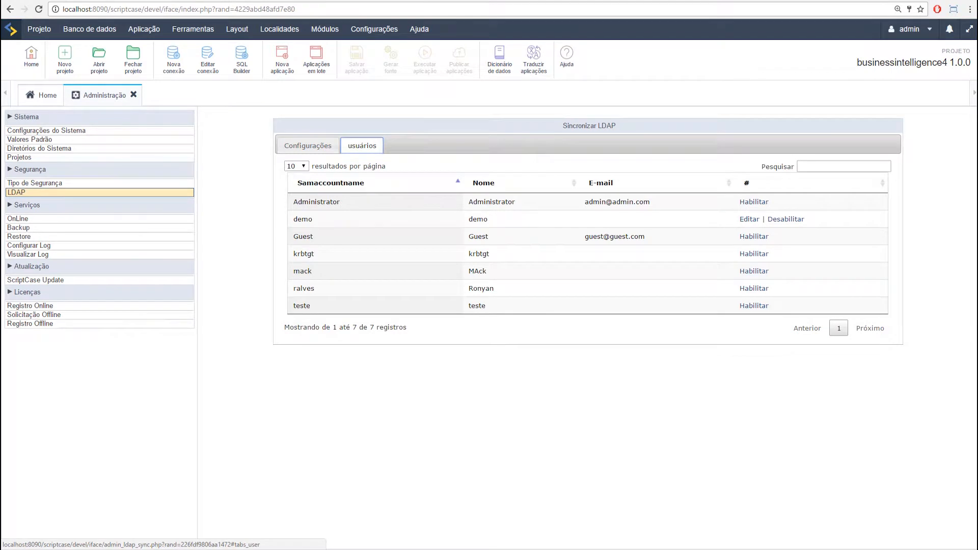
{"action": "key", "text": "alt+Tab"}
{"action": "double_click", "coordinate": [122, 386]}
{"action": "double_click", "coordinate": [131, 401]}
{"action": "left_click", "coordinate": [125, 386]}
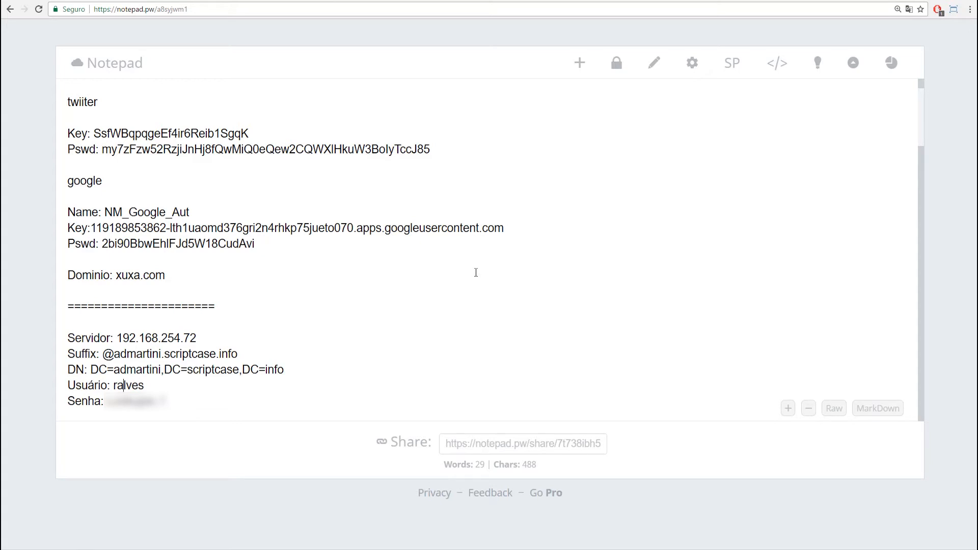
{"action": "left_click", "coordinate": [148, 1]}
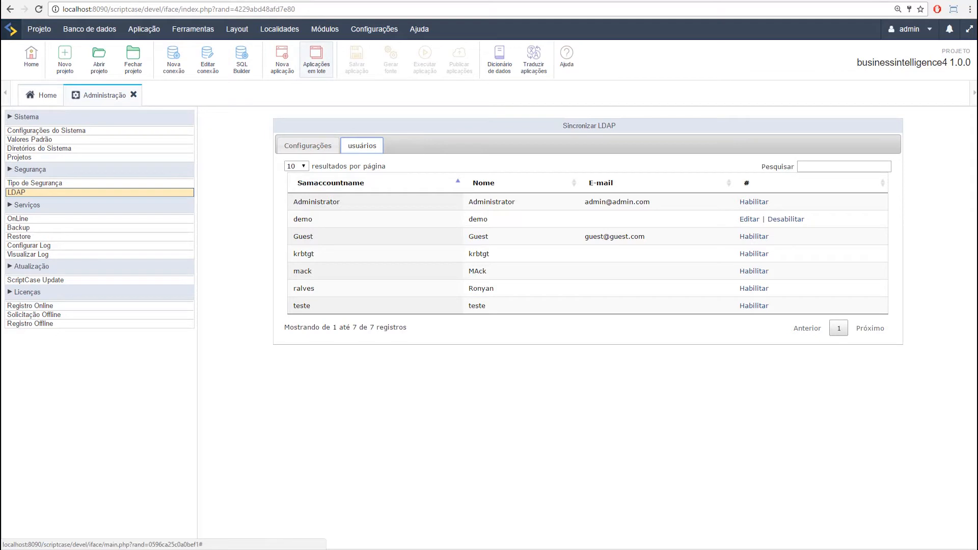
{"action": "key", "text": "ctrl+Tab"}
{"action": "left_click_drag", "start_coordinate": [113, 386], "coordinate": [168, 401]}
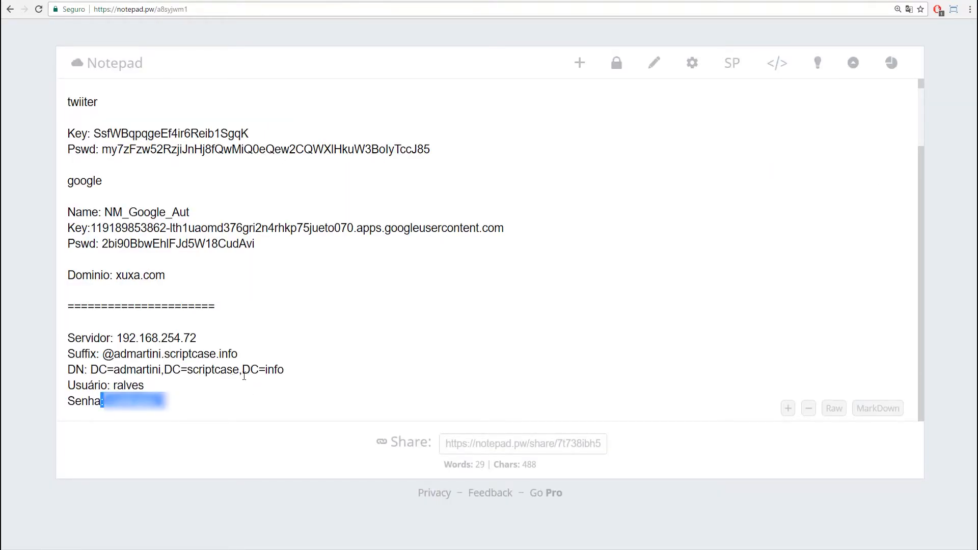
{"action": "key", "text": "ctrl+Tab"}
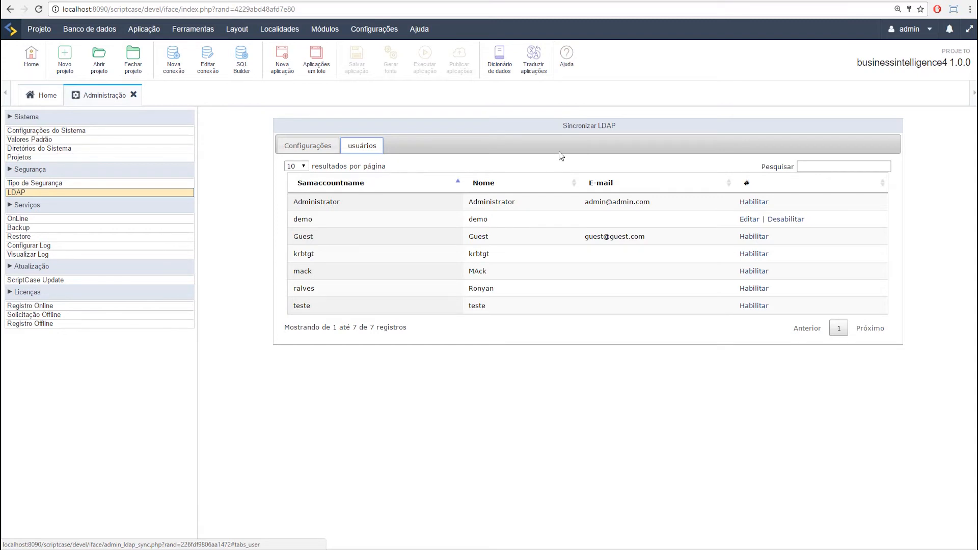
{"action": "left_click", "coordinate": [743, 203]}
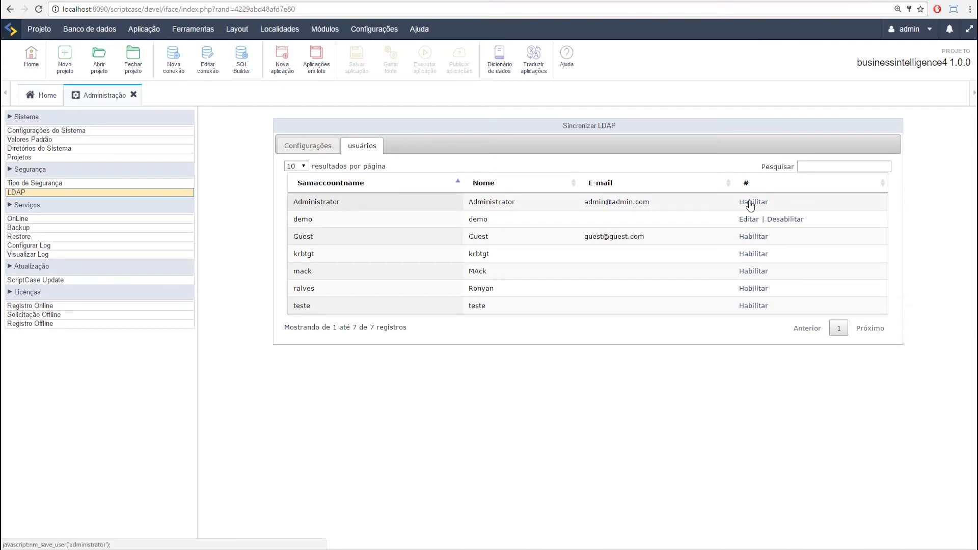
Step: Enable the Administrator LDAP account, then log out with Sair from the account menu
{"action": "left_click", "coordinate": [749, 204]}
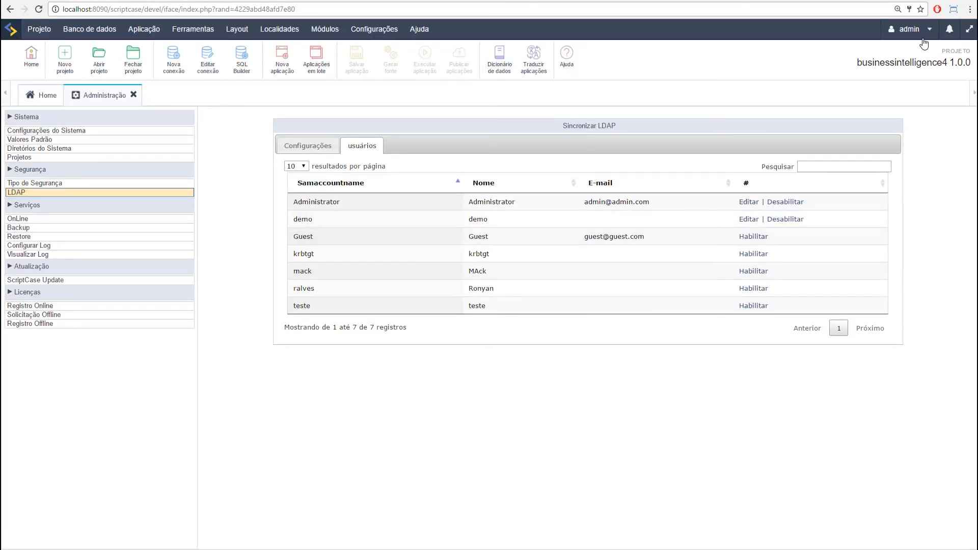
{"action": "mouse_move", "coordinate": [904, 36]}
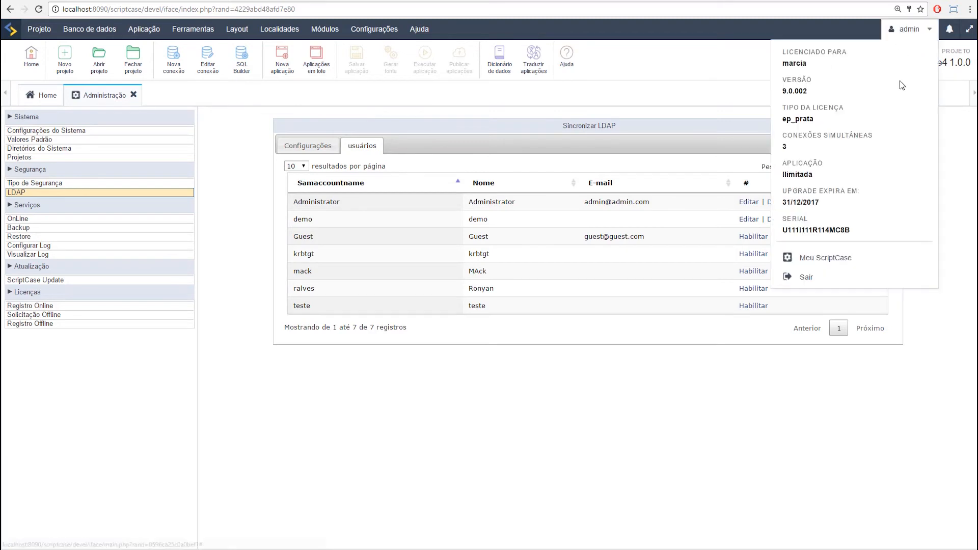
{"action": "left_click", "coordinate": [813, 278]}
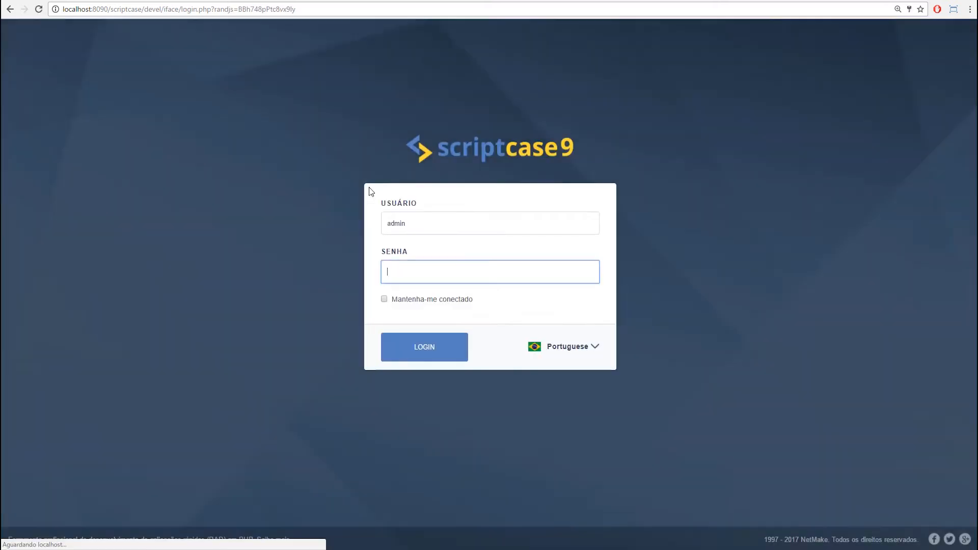
Step: Sign in as the LDAP Administrator account and open Configurações > Administração, which reports Acesso inválido
{"action": "double_click", "coordinate": [430, 222]}
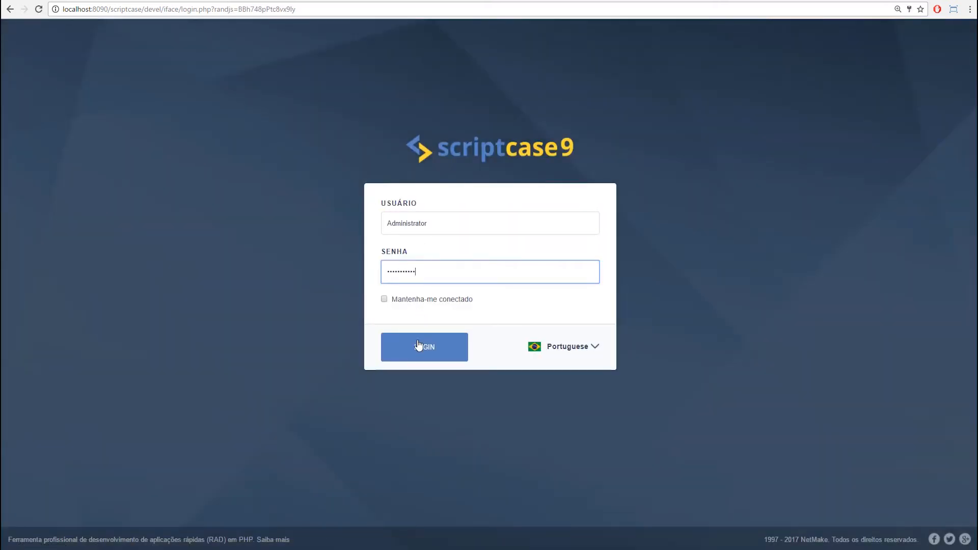
{"action": "left_click", "coordinate": [419, 346]}
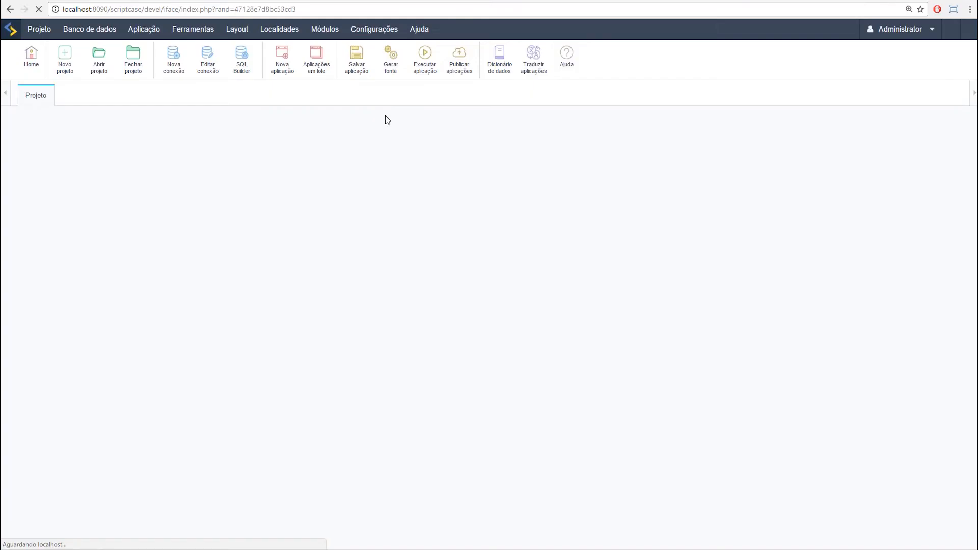
{"action": "mouse_move", "coordinate": [374, 29]}
{"action": "left_click", "coordinate": [393, 58]}
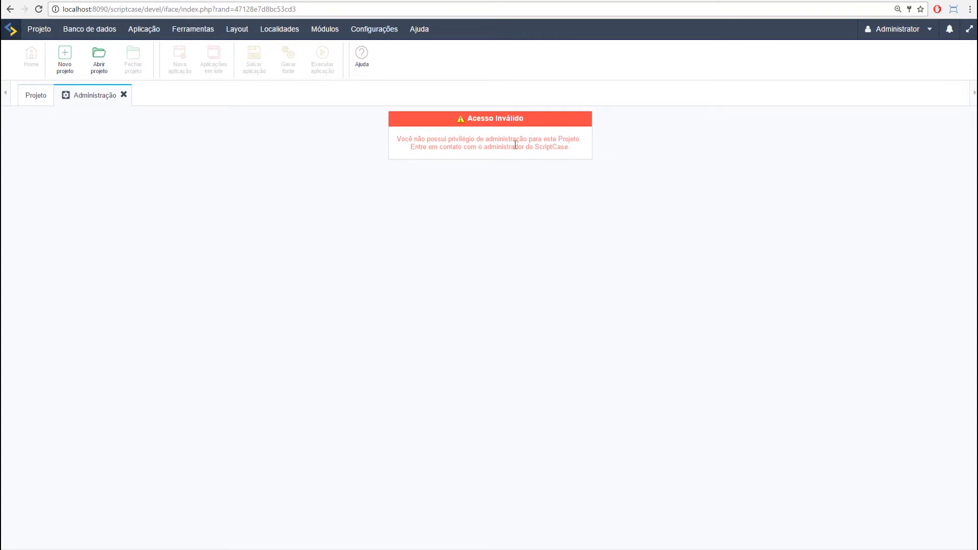
Step: Log out of Administrator and attempt logging in as admin, which is rejected as an incorrect password
{"action": "mouse_move", "coordinate": [916, 28]}
{"action": "left_click", "coordinate": [806, 276]}
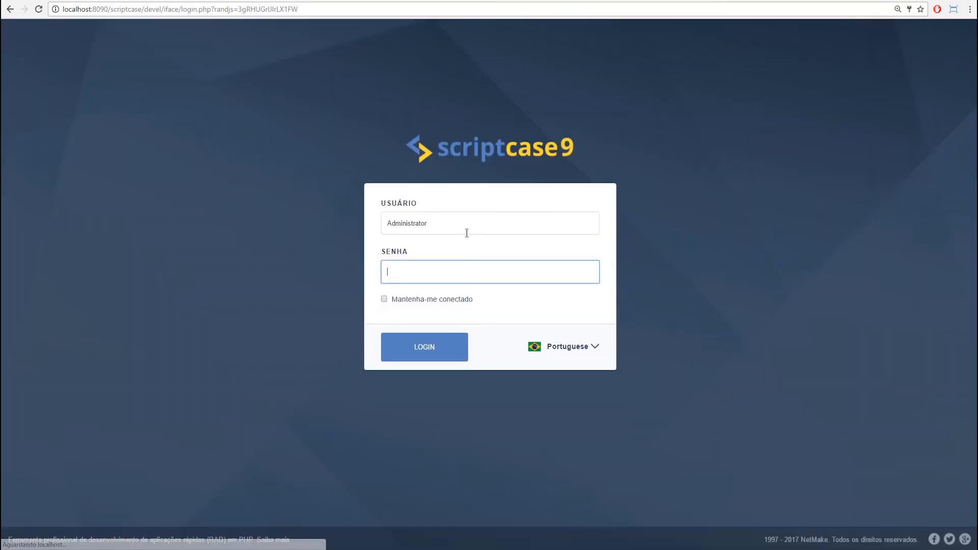
{"action": "left_click", "coordinate": [460, 224]}
{"action": "left_click", "coordinate": [460, 224]}
{"action": "type", "text": "admin"}
{"action": "key", "text": "Tab"}
{"action": "double_click", "coordinate": [460, 223]}
{"action": "type", "text": "admin"}
{"action": "key", "text": "Tab"}
{"action": "type", "text": "admin"}
{"action": "left_click", "coordinate": [446, 351]}
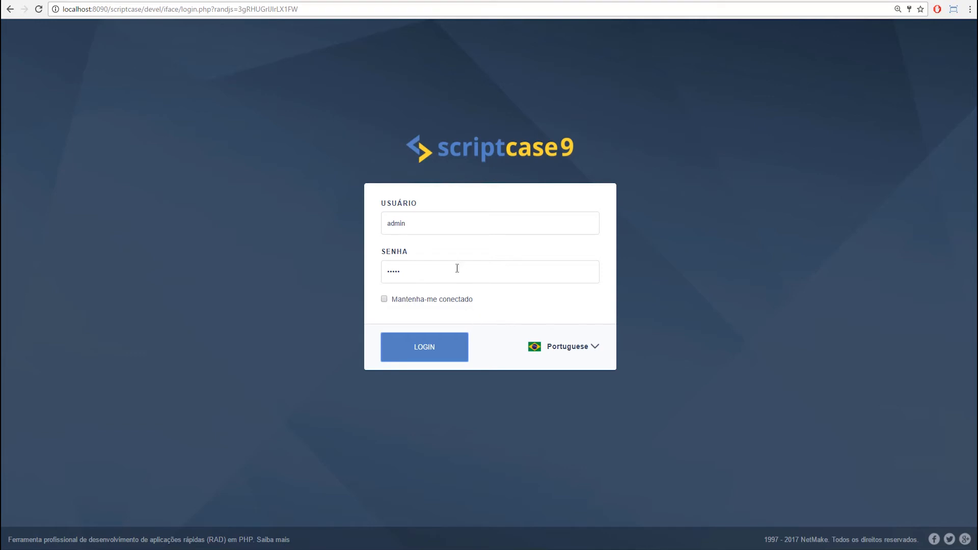
Step: Log in with the LDAP user's login name and password taken from the notes
{"action": "double_click", "coordinate": [431, 223]}
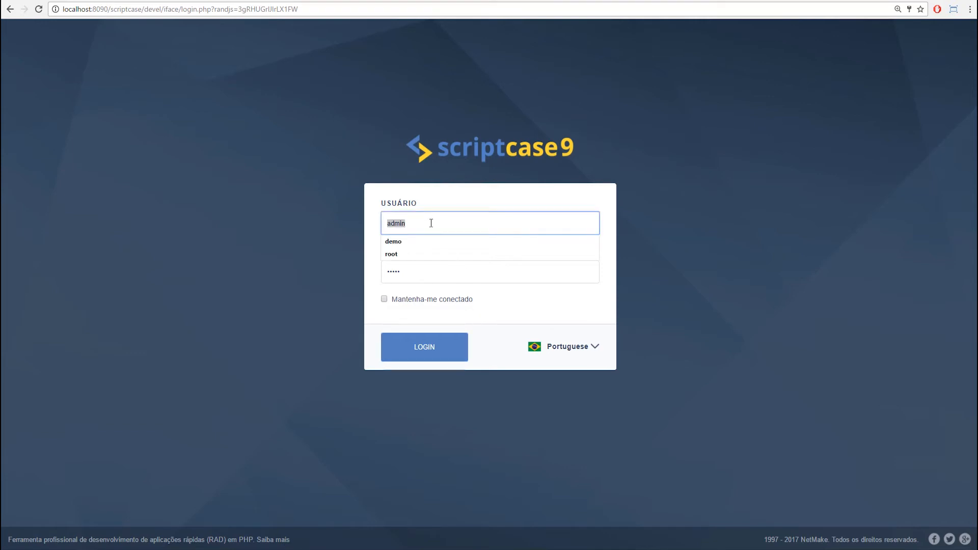
{"action": "key", "text": "Tab"}
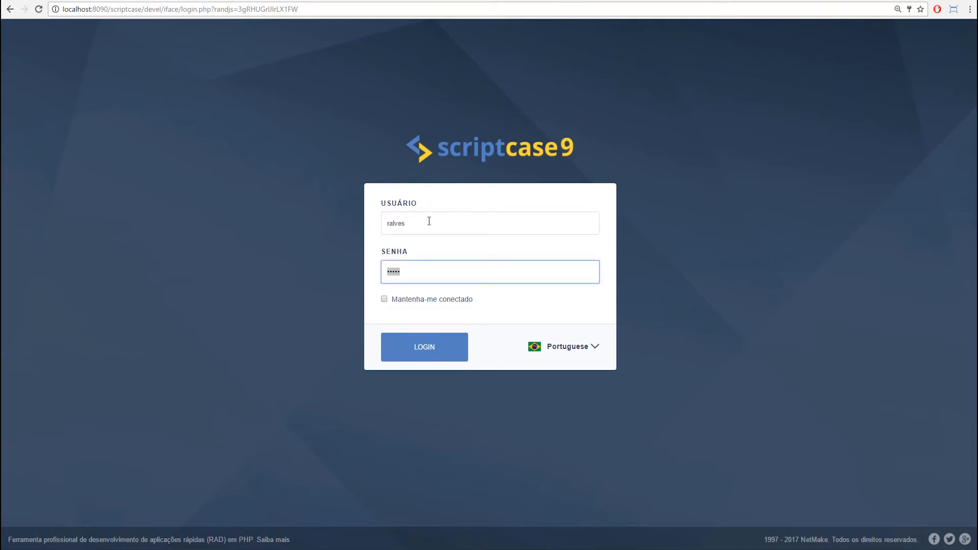
{"action": "type", "text": "*********"}
{"action": "left_click", "coordinate": [435, 351]}
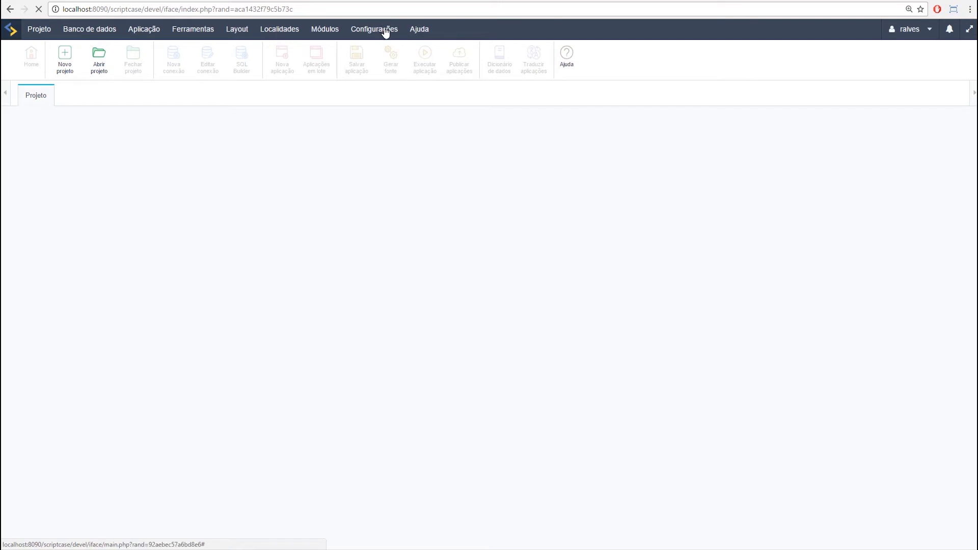
{"action": "left_click", "coordinate": [382, 31]}
Step: Go to Administração > LDAP, list the users, and open the Administrator account's privileges editor
{"action": "left_click", "coordinate": [385, 53]}
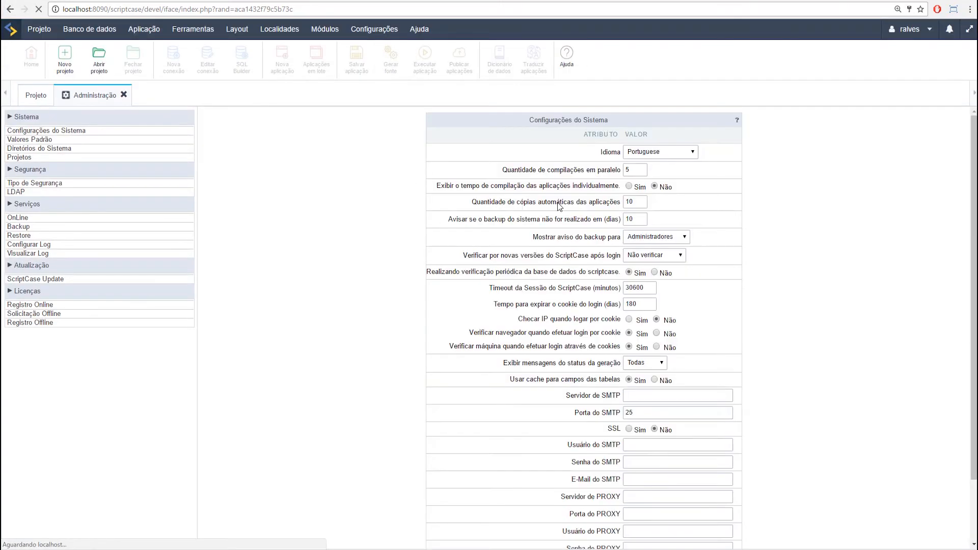
{"action": "left_click", "coordinate": [20, 193]}
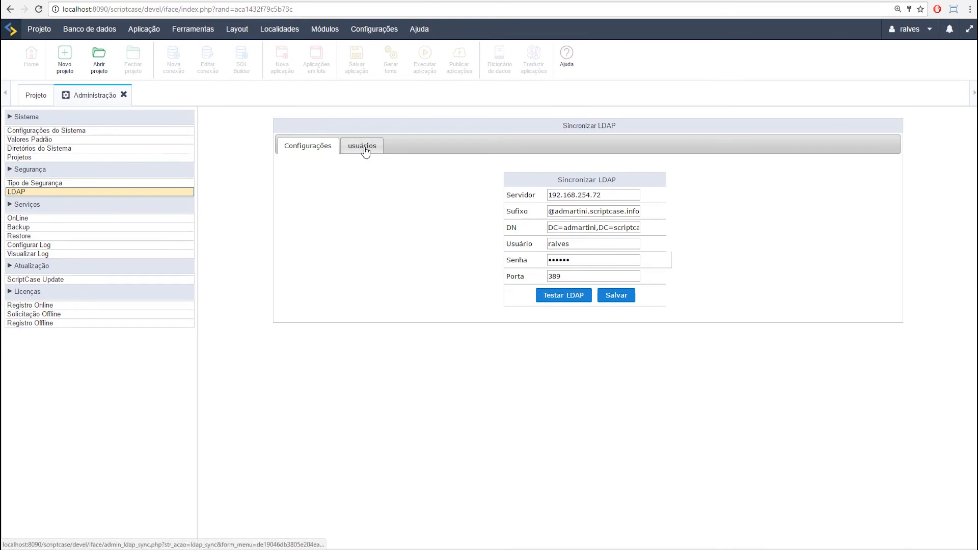
{"action": "double_click", "coordinate": [588, 243]}
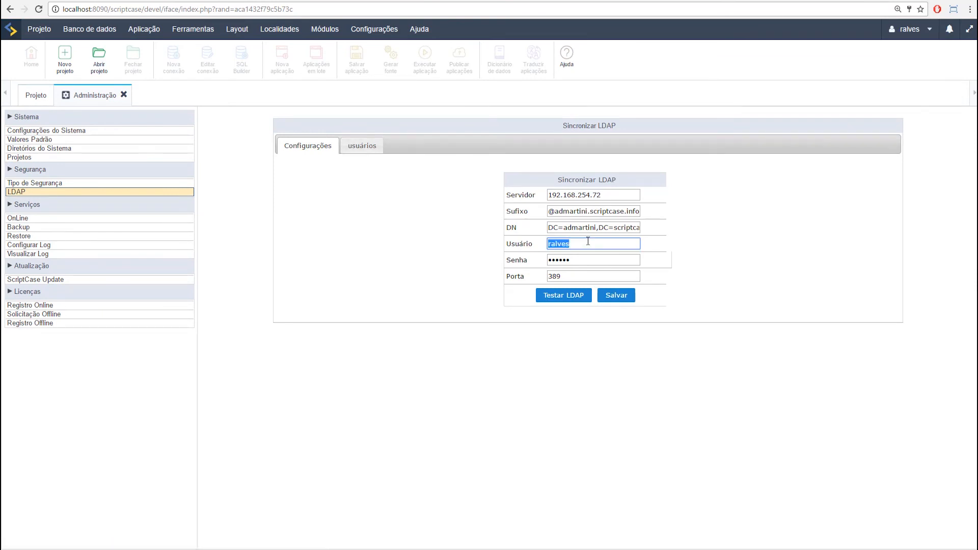
{"action": "left_click", "coordinate": [436, 237]}
{"action": "left_click", "coordinate": [361, 149]}
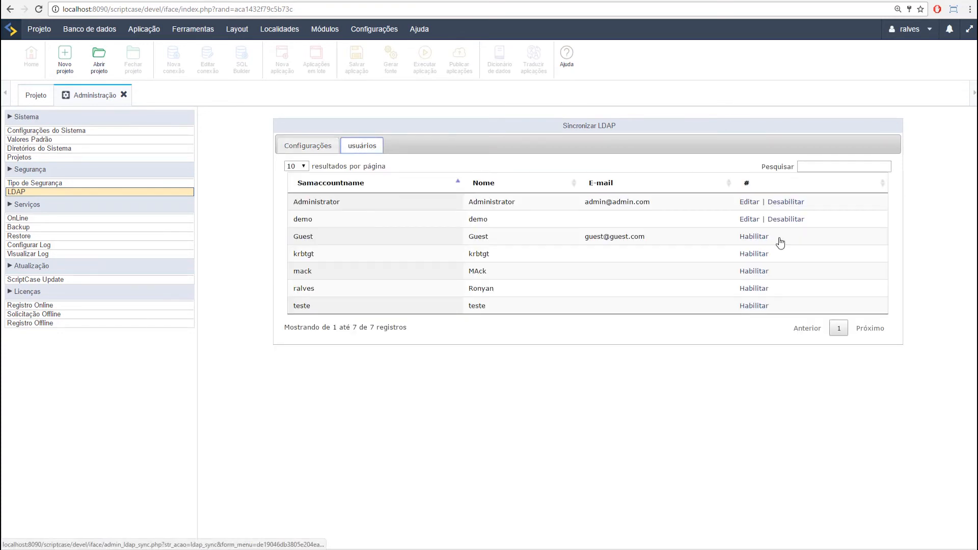
{"action": "left_click", "coordinate": [749, 203]}
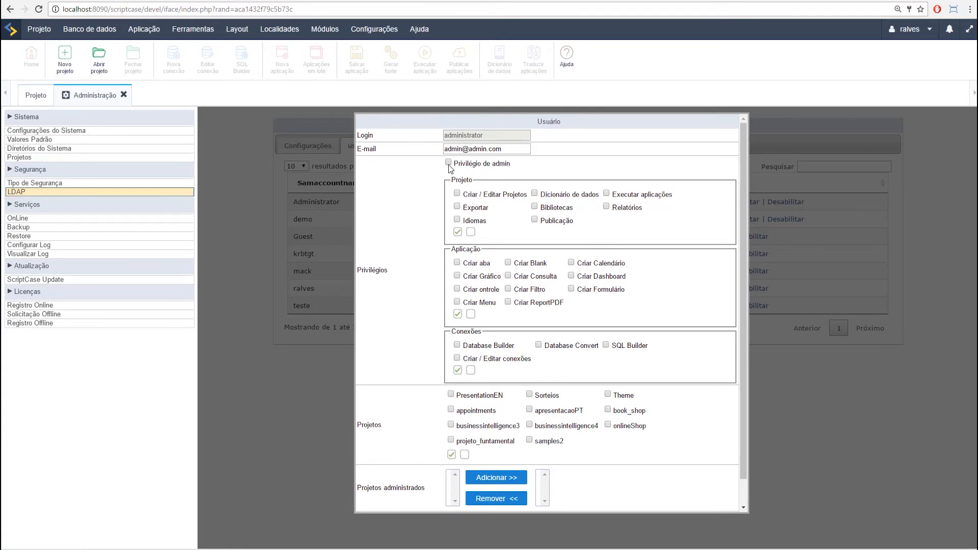
Step: Grant all Projeto, Aplicação and Conexões privileges and access to every project
{"action": "left_click", "coordinate": [458, 232]}
{"action": "left_click", "coordinate": [457, 314]}
{"action": "left_click", "coordinate": [457, 370]}
{"action": "left_click", "coordinate": [452, 455]}
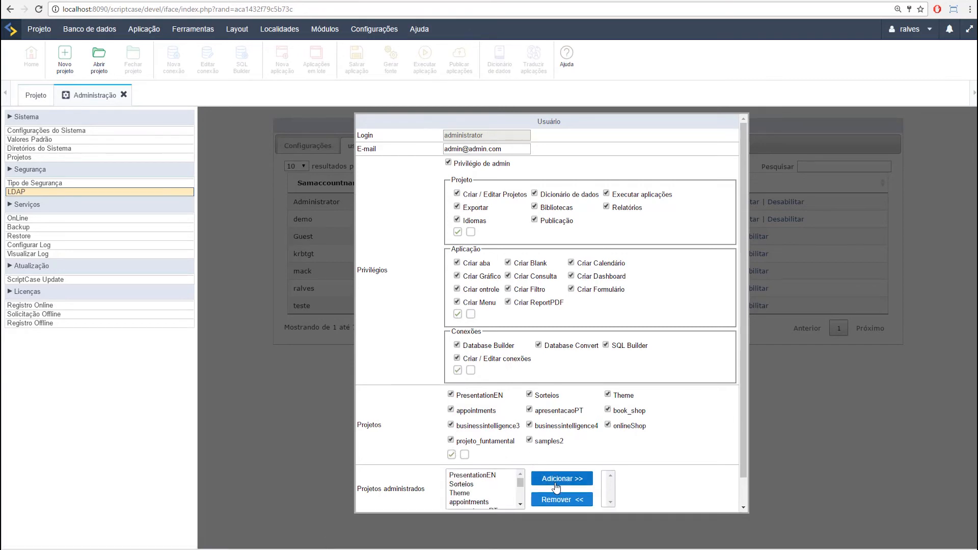
Step: Add PresentationEN, Sorteios and Theme as administered projects and save the Administrator user
{"action": "left_click", "coordinate": [511, 475]}
{"action": "left_click", "coordinate": [483, 494], "text": "shift"}
{"action": "left_click", "coordinate": [556, 479]}
{"action": "scroll", "coordinate": [544, 449], "scroll_direction": "down", "scroll_amount": 2}
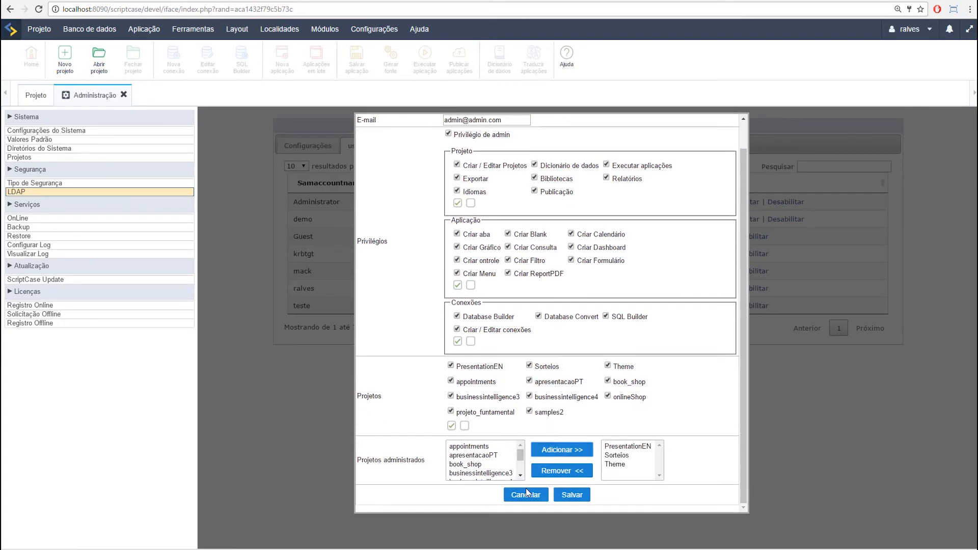
{"action": "left_click", "coordinate": [570, 494]}
{"action": "left_click", "coordinate": [909, 29]}
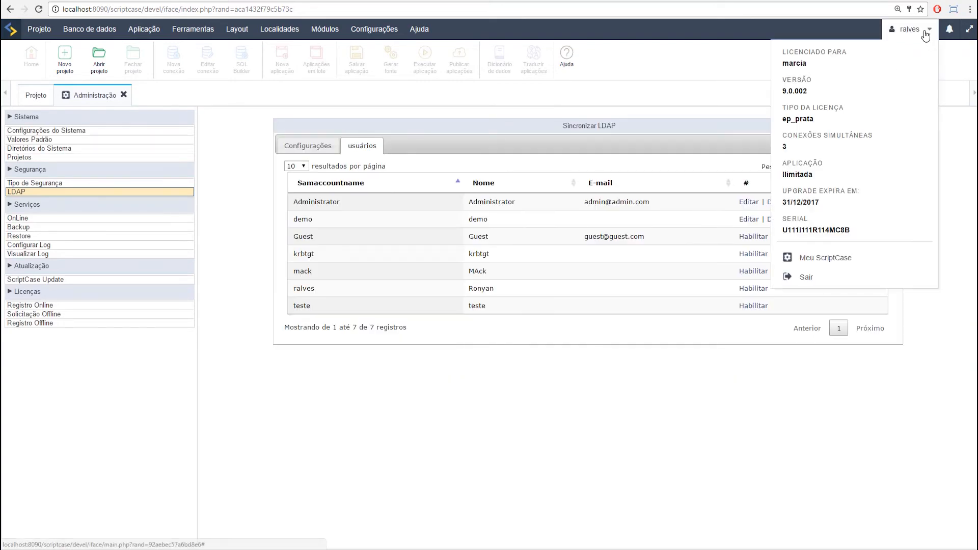
Step: Log out of the LDAP user session and sign back in with the Administrator account and its password
{"action": "left_click", "coordinate": [806, 278]}
{"action": "left_click", "coordinate": [442, 226]}
{"action": "type", "text": "Ad"}
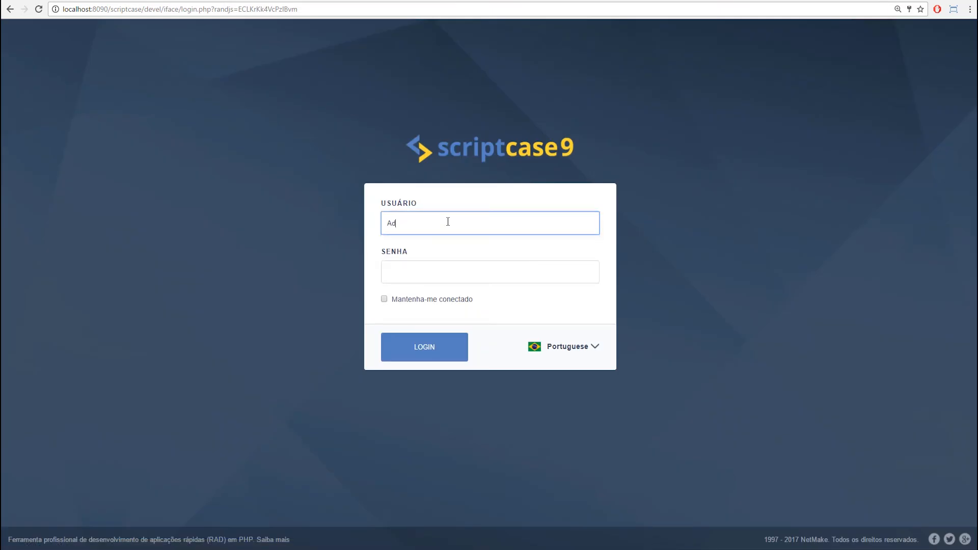
{"action": "type", "text": "ministrator"}
{"action": "key", "text": "Tab"}
{"action": "type", "text": "**********"}
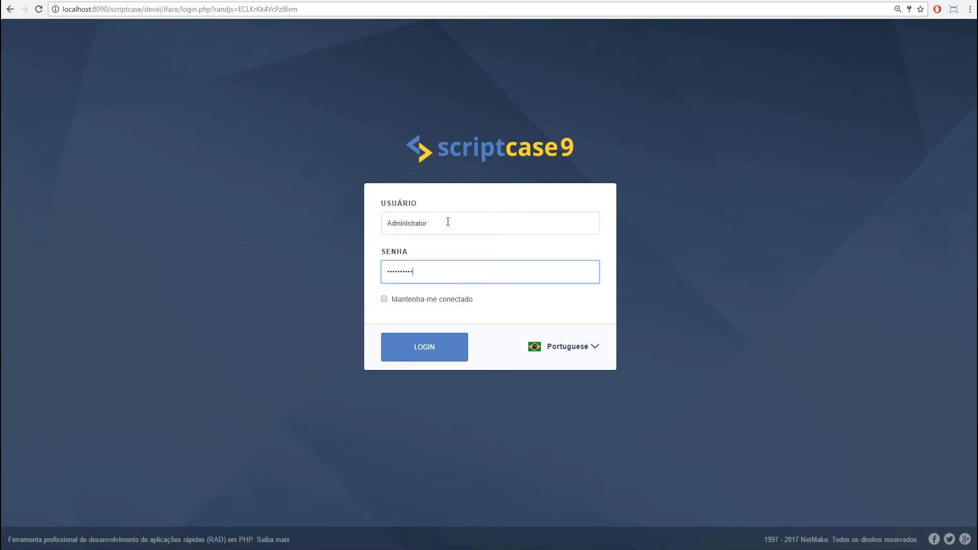
{"action": "left_click", "coordinate": [427, 358]}
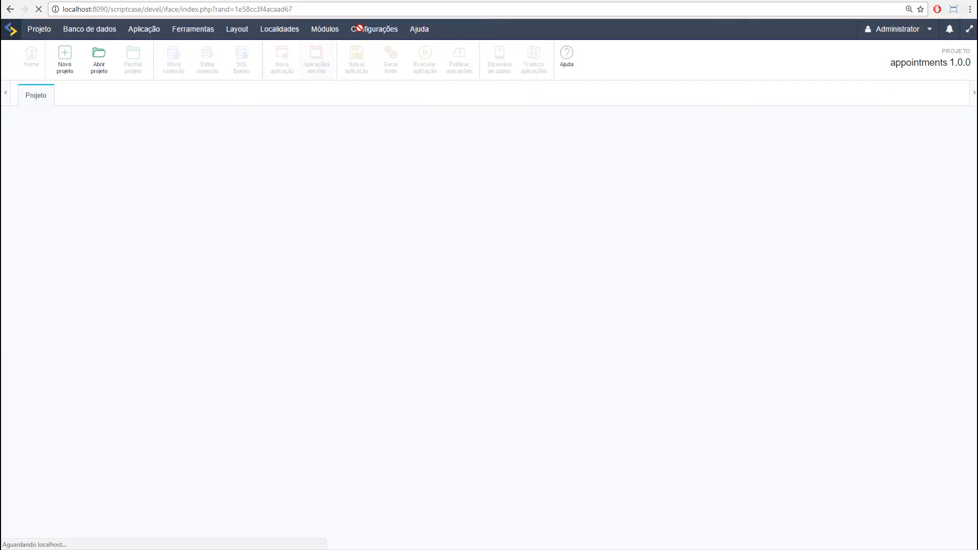
Step: Go to Configurações > Administração and show the LDAP Tipo de Segurança page
{"action": "left_click", "coordinate": [365, 32]}
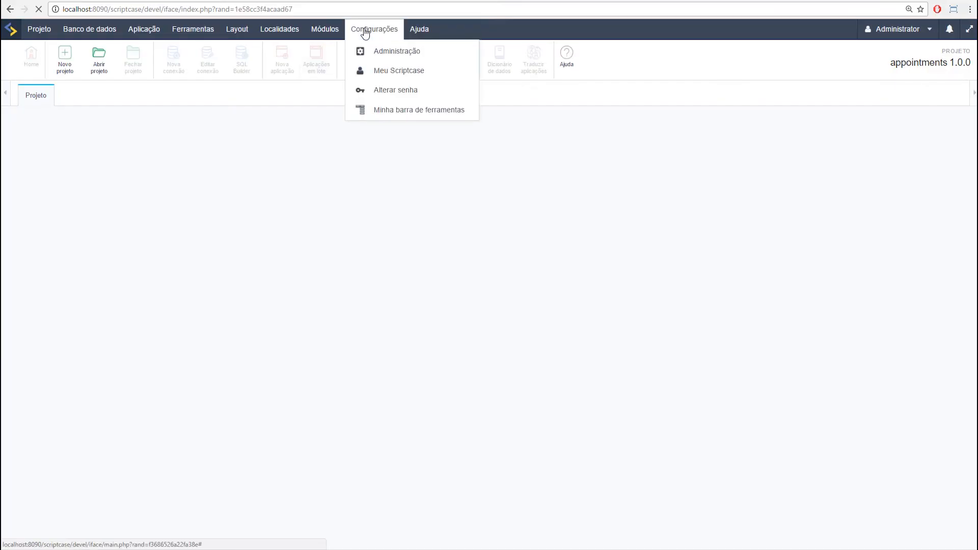
{"action": "left_click", "coordinate": [381, 52]}
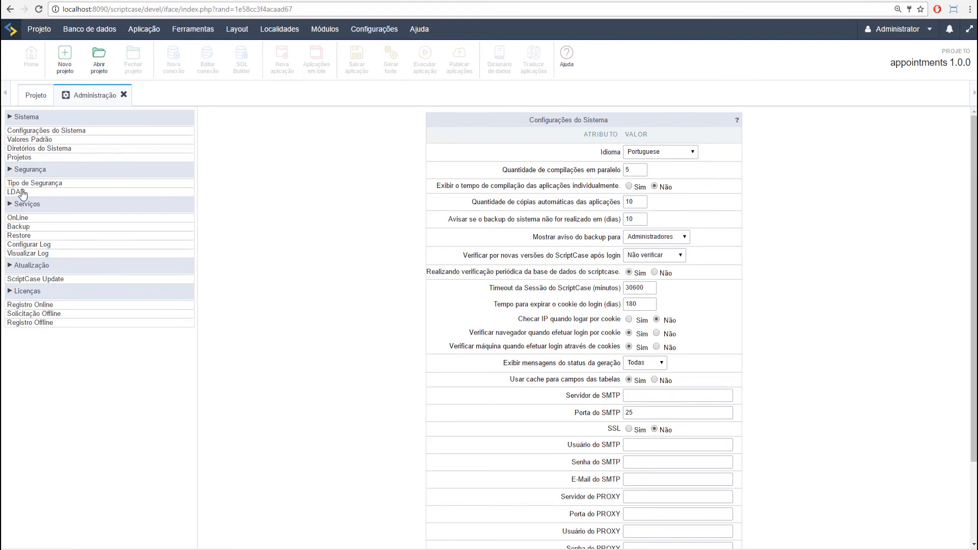
{"action": "left_click", "coordinate": [22, 193]}
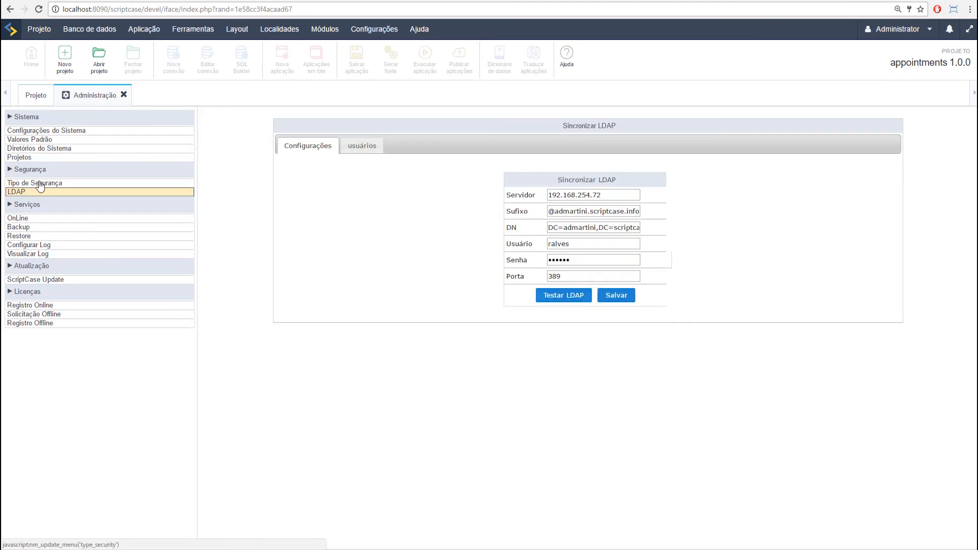
{"action": "left_click", "coordinate": [38, 184]}
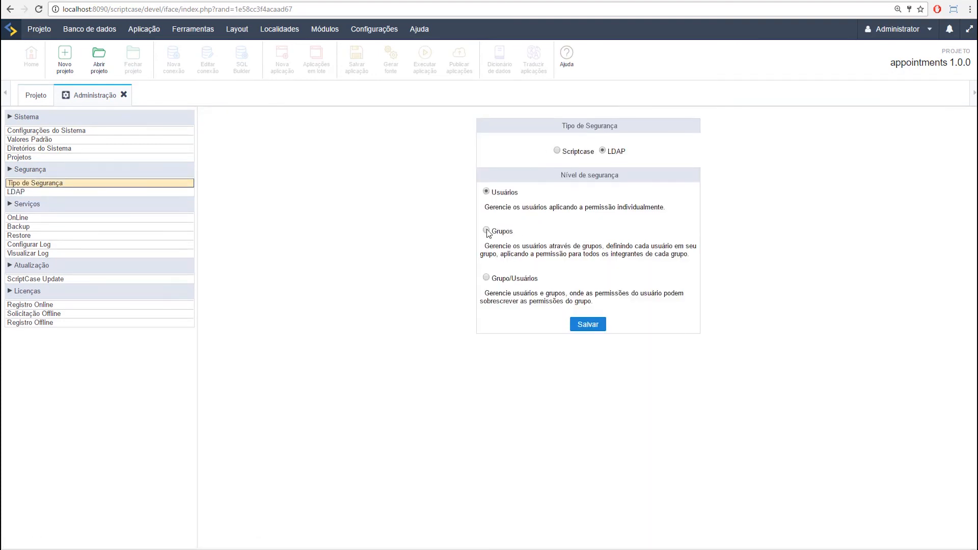
Step: Save the LDAP security level as Grupos and list the 37 LDAP groups
{"action": "left_click", "coordinate": [487, 230]}
{"action": "left_click", "coordinate": [580, 328]}
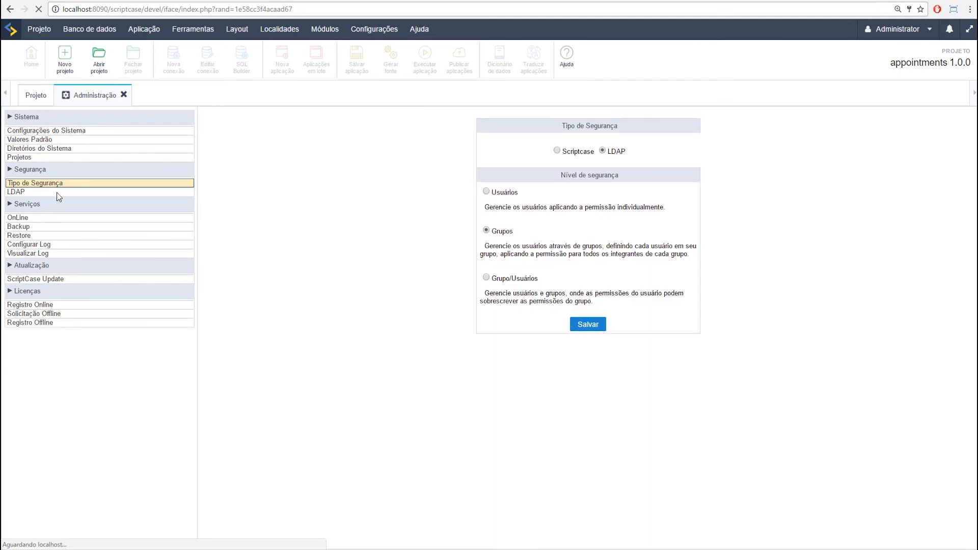
{"action": "left_click", "coordinate": [20, 194]}
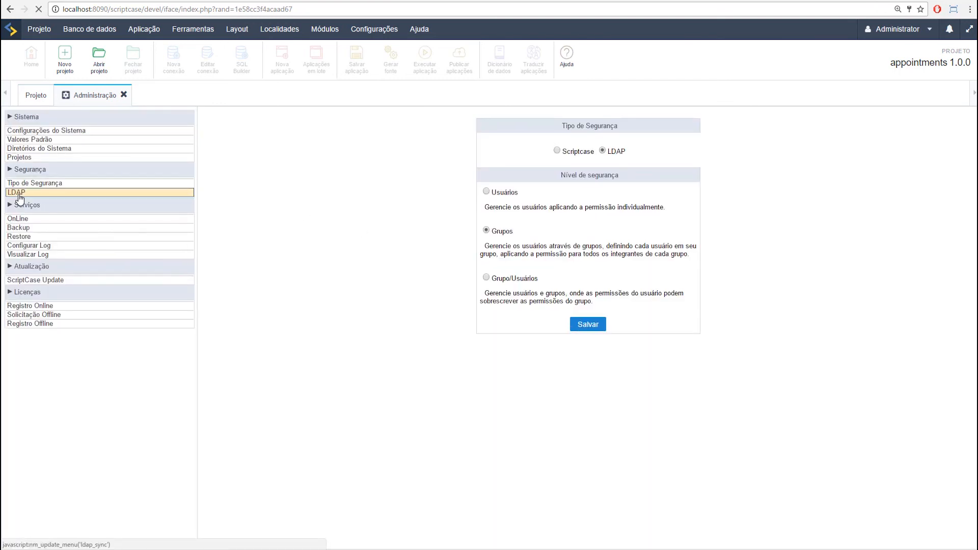
{"action": "left_click", "coordinate": [373, 148]}
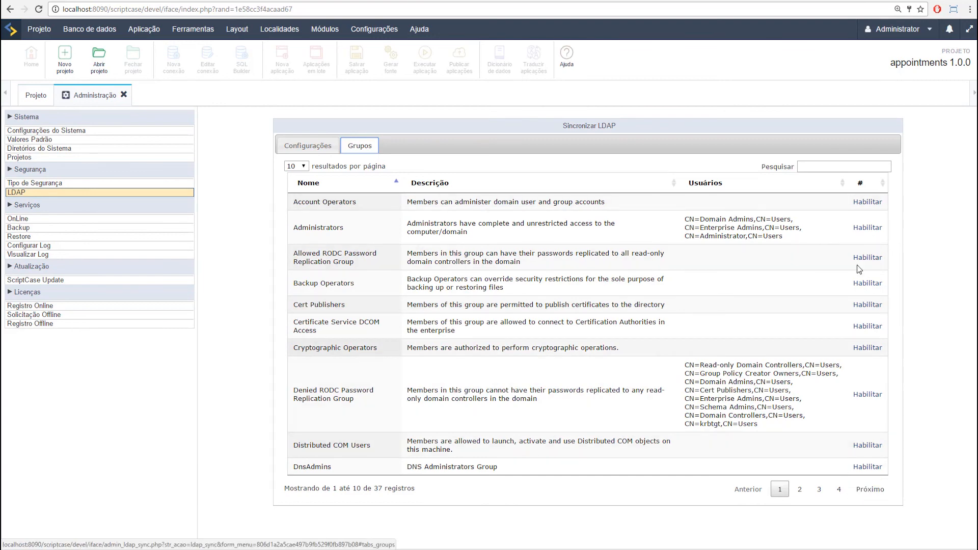
Step: Sign out, sign back in as Administrator with the password, and reopen the LDAP settings
{"action": "left_click", "coordinate": [923, 32]}
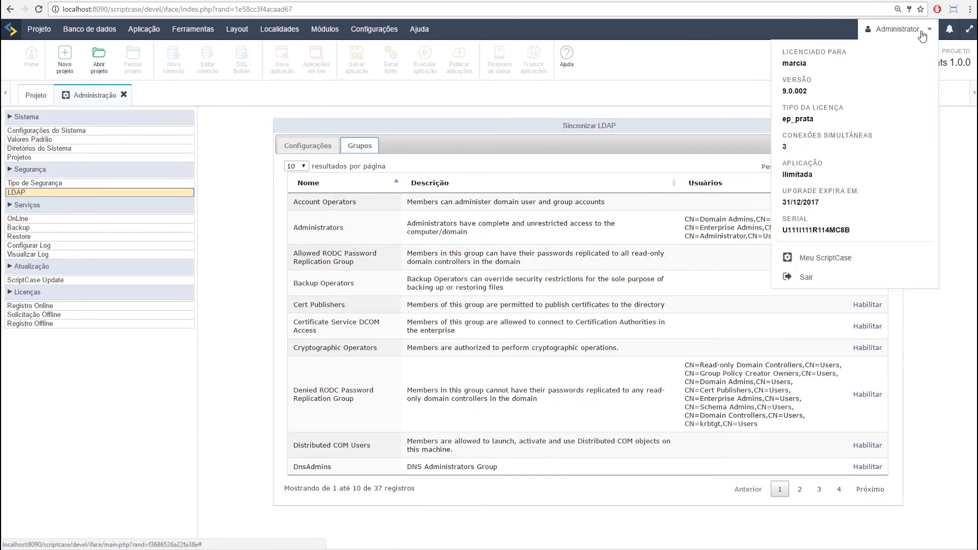
{"action": "left_click", "coordinate": [807, 278]}
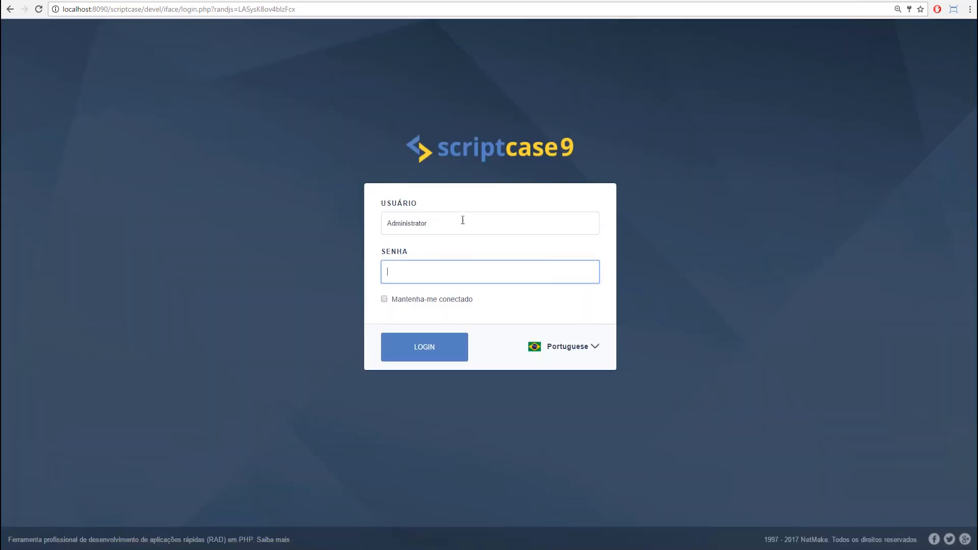
{"action": "left_click", "coordinate": [440, 273]}
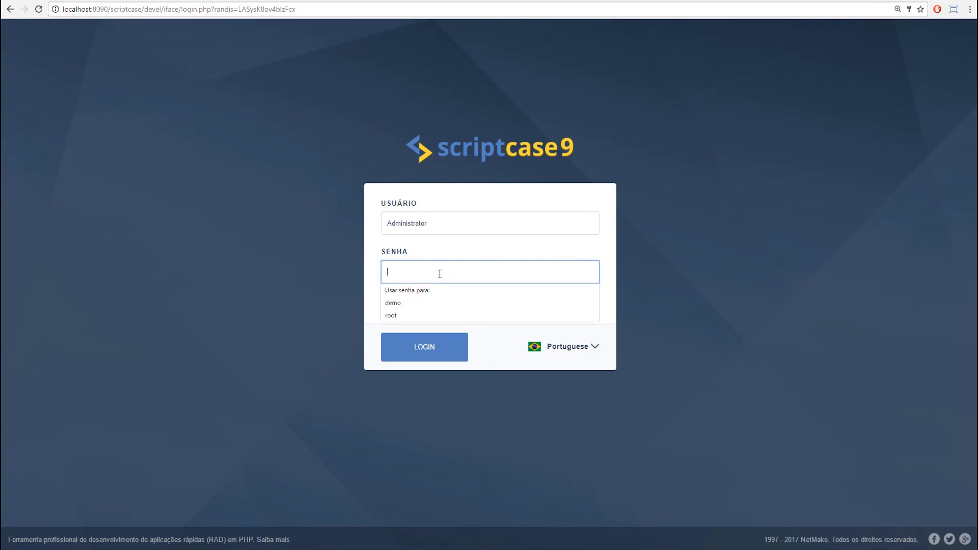
{"action": "type", "text": "•••••••••••"}
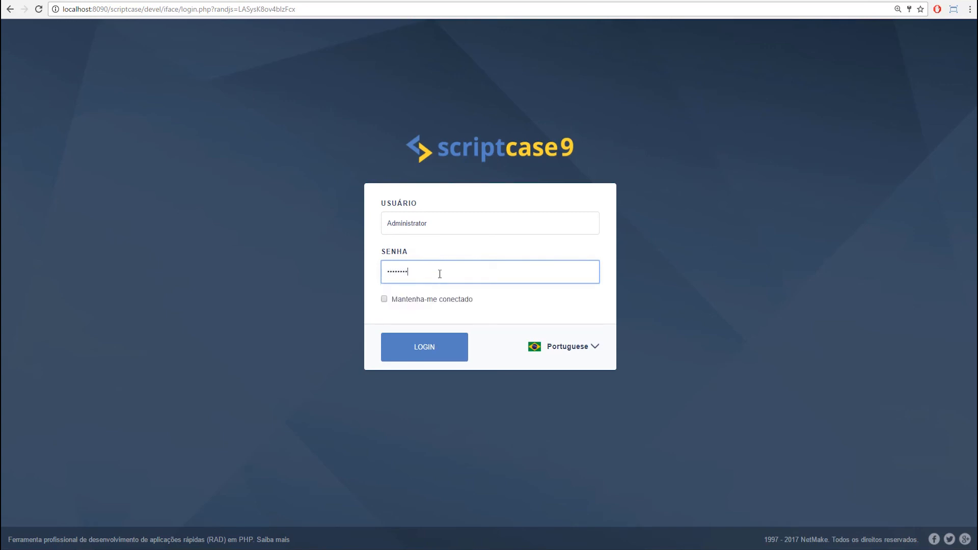
{"action": "left_click", "coordinate": [418, 352]}
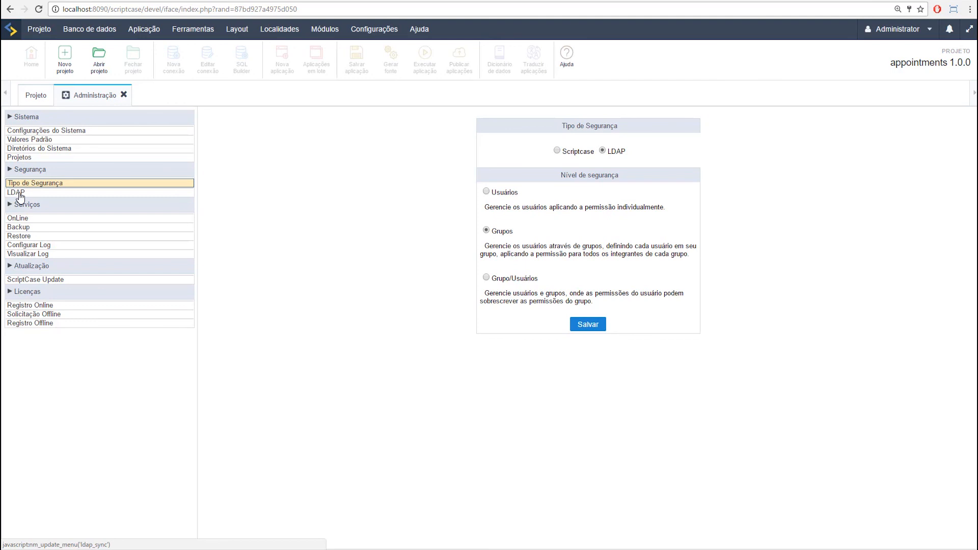
{"action": "left_click", "coordinate": [18, 193]}
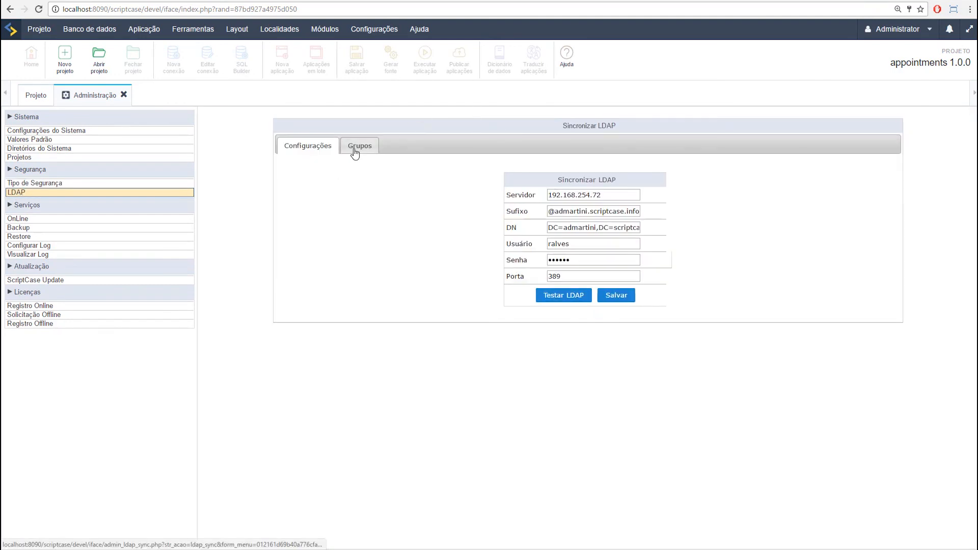
Step: Enable the Administrators group in the LDAP Grupos list and open it for editing
{"action": "left_click", "coordinate": [355, 152]}
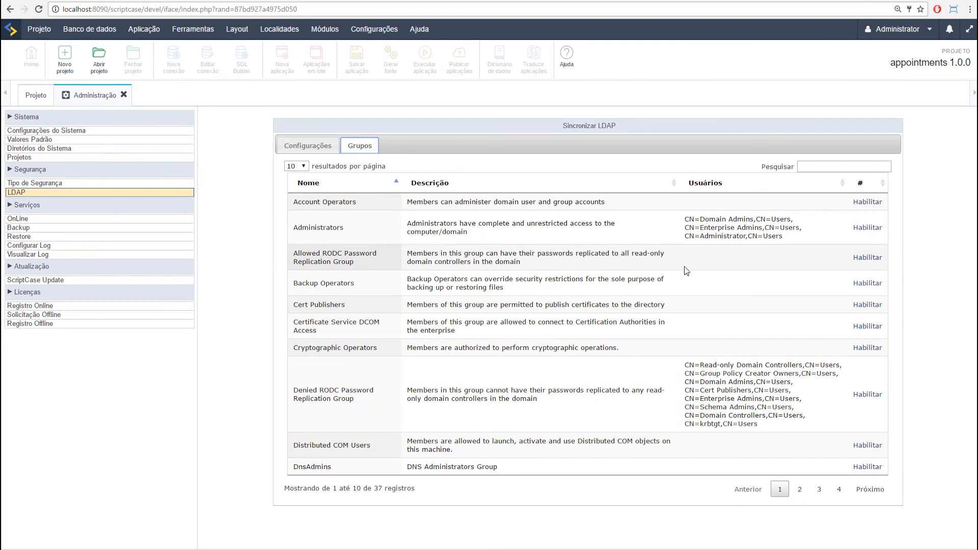
{"action": "left_click", "coordinate": [867, 228]}
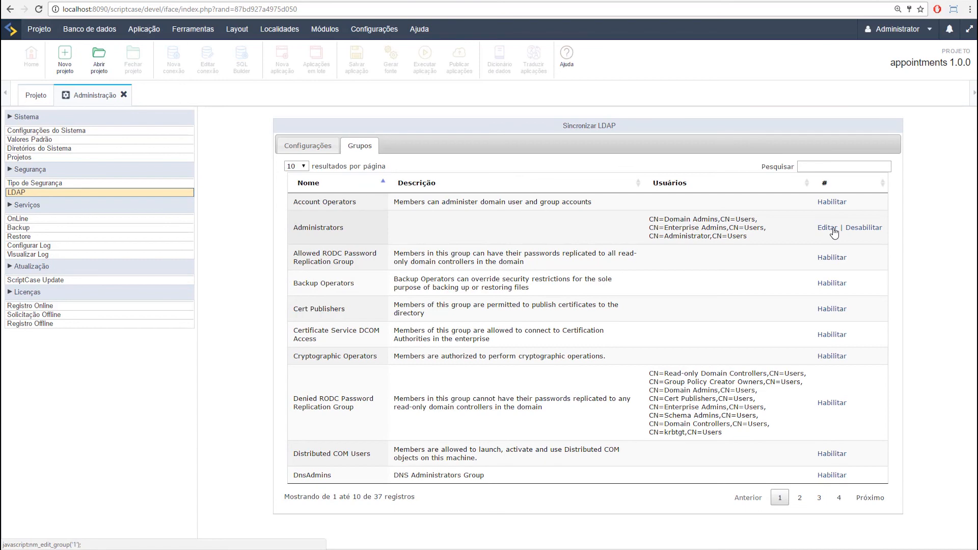
{"action": "left_click", "coordinate": [832, 230]}
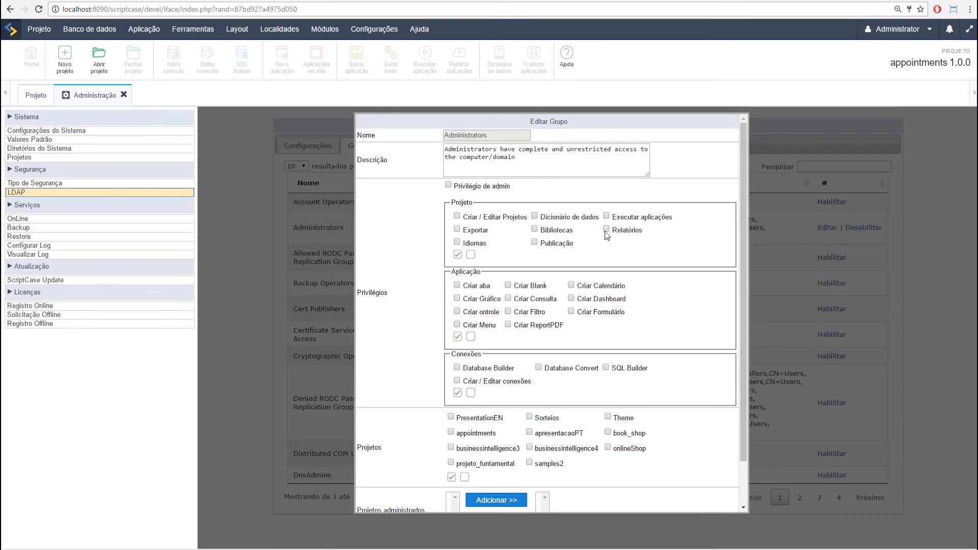
Step: Cancel the Administrators Editar Grupo form without granting any privileges or projects
{"action": "scroll", "coordinate": [569, 300], "scroll_direction": "down", "scroll_amount": 1}
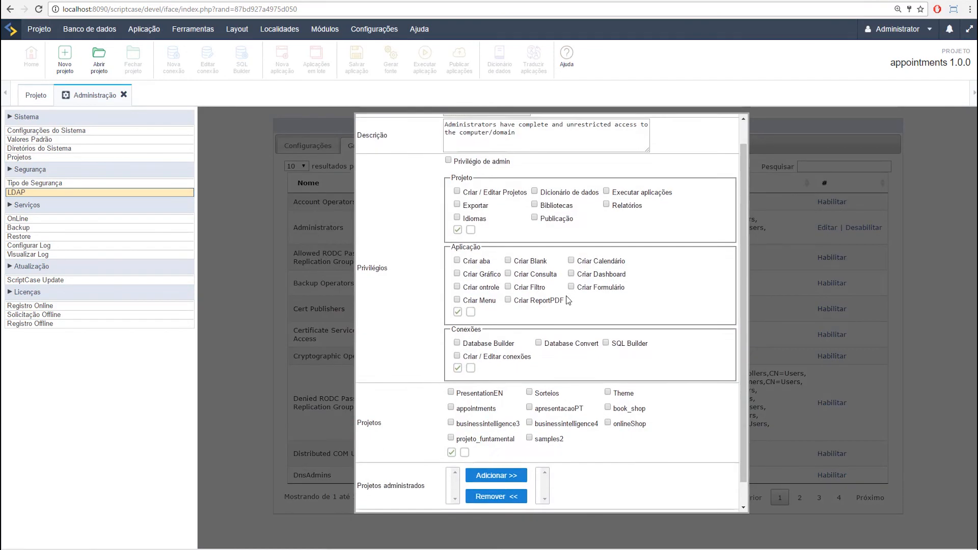
{"action": "scroll", "coordinate": [569, 301], "scroll_direction": "down", "scroll_amount": 1}
{"action": "left_click", "coordinate": [540, 496]}
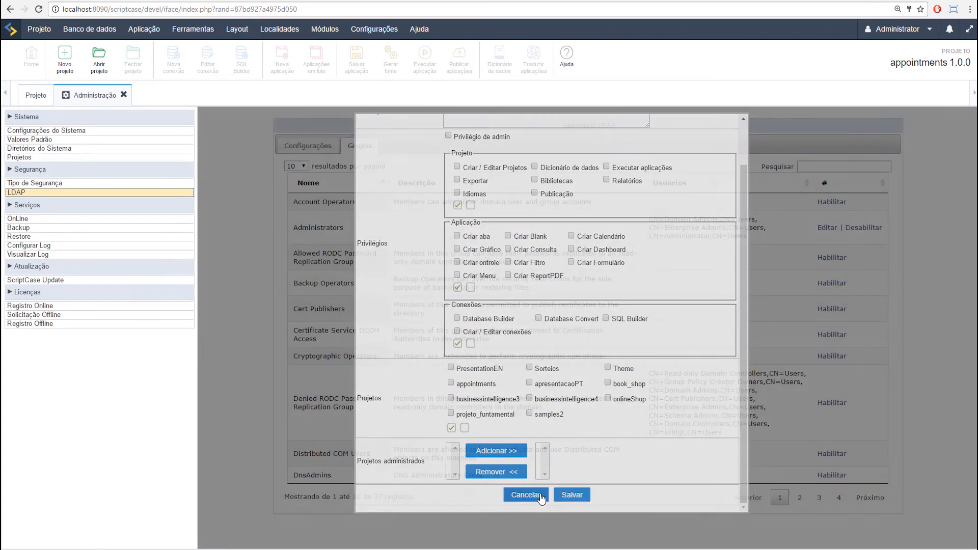